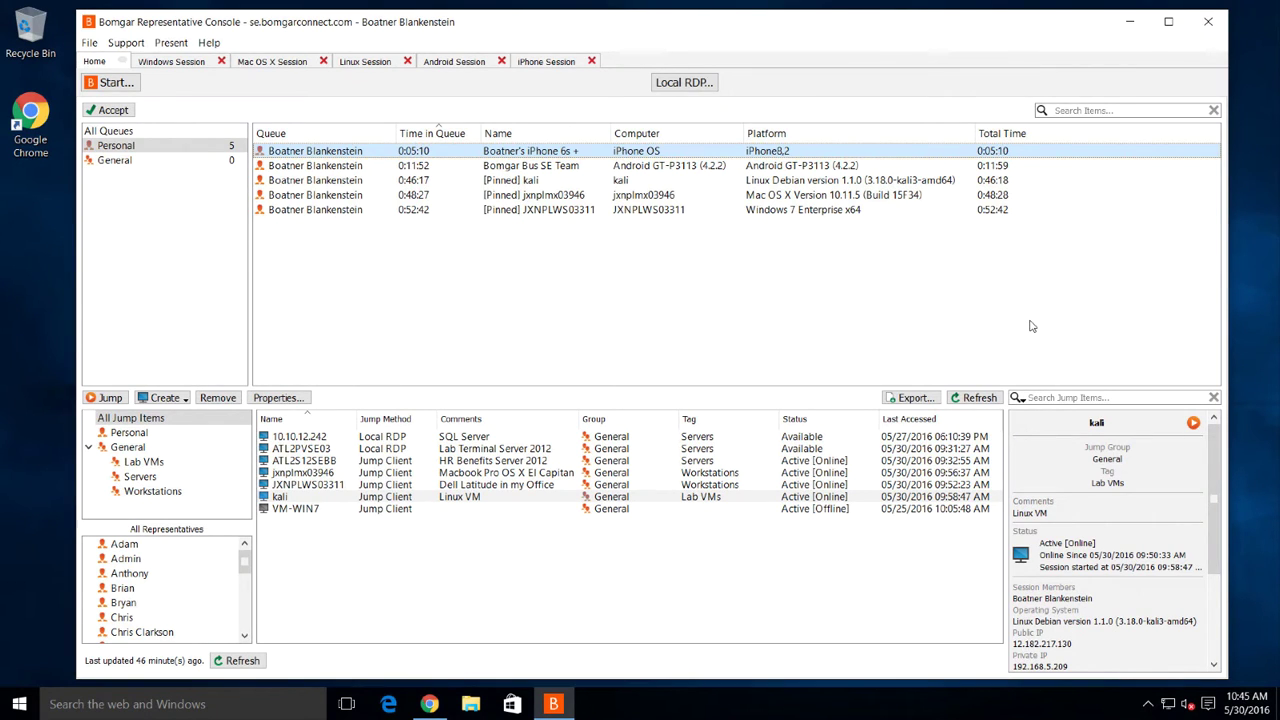
# View the active Windows, Mac OS X and Linux support sessions one after another
pyautogui.click(178, 63)
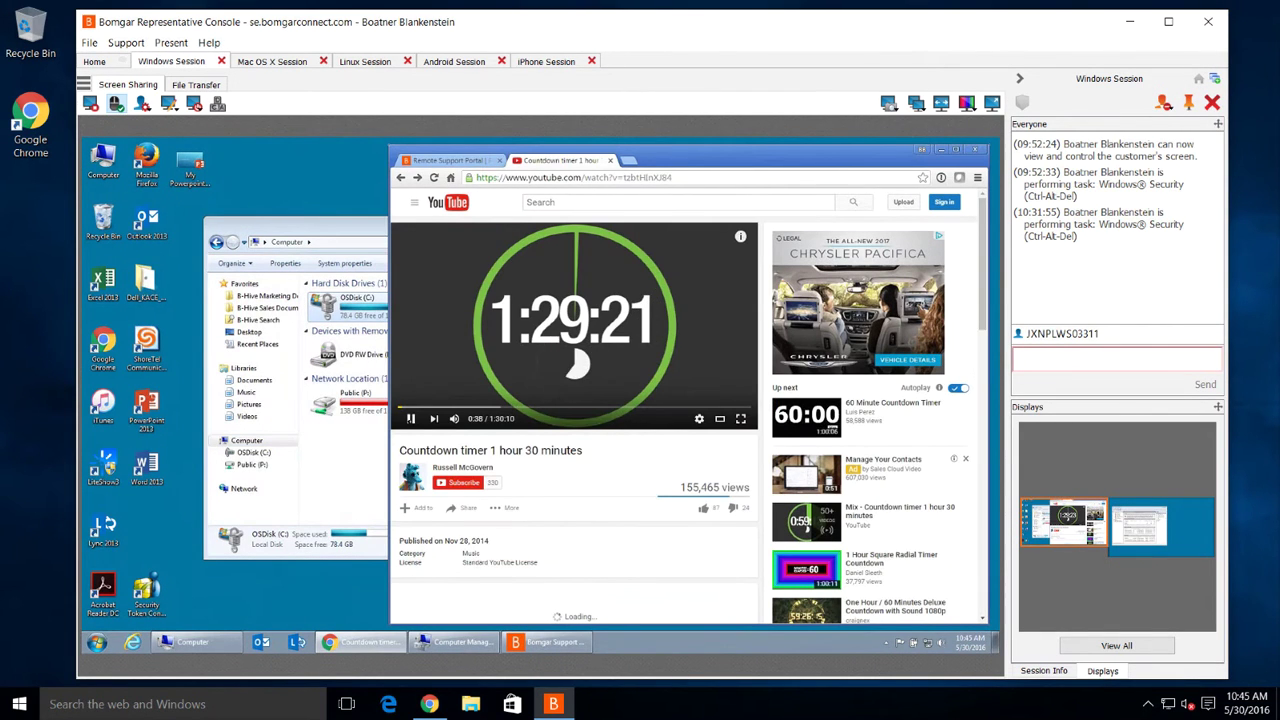
pyautogui.click(272, 62)
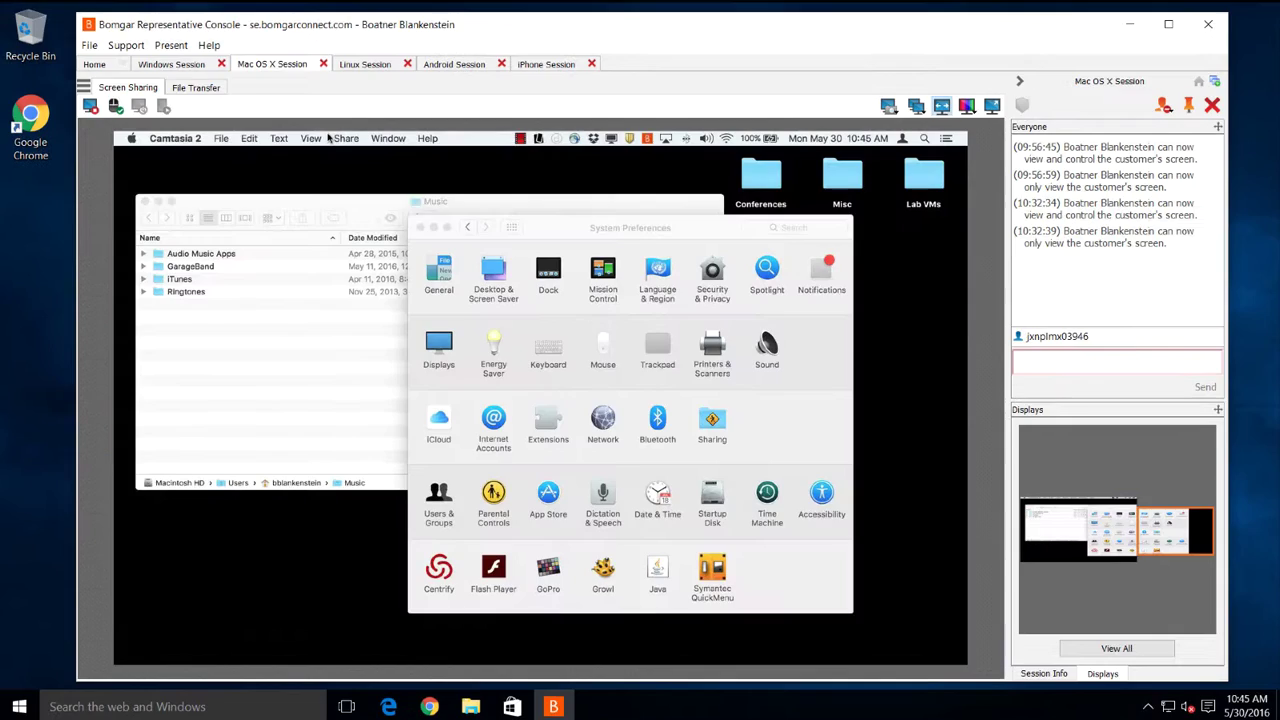
pyautogui.click(365, 64)
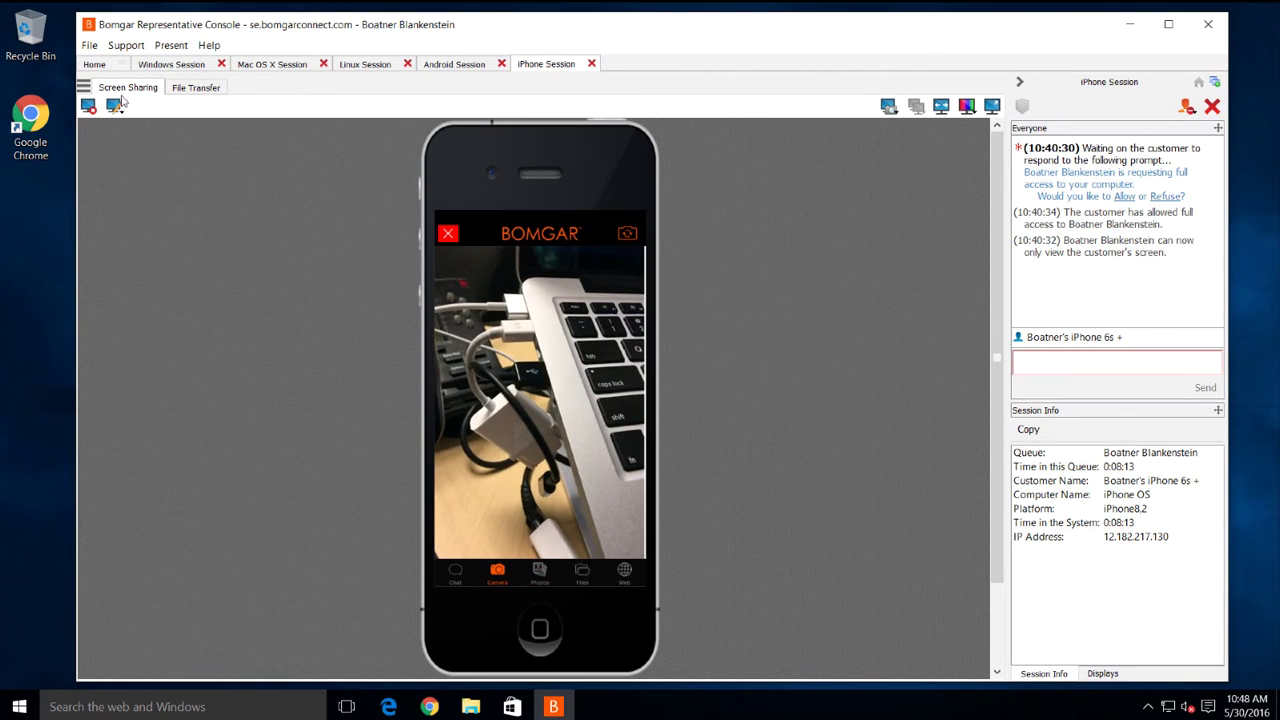
# Draw a thin red rectangle annotation around the cable connectors beside the laptop in the shared iPhone camera view
pyautogui.click(115, 106)
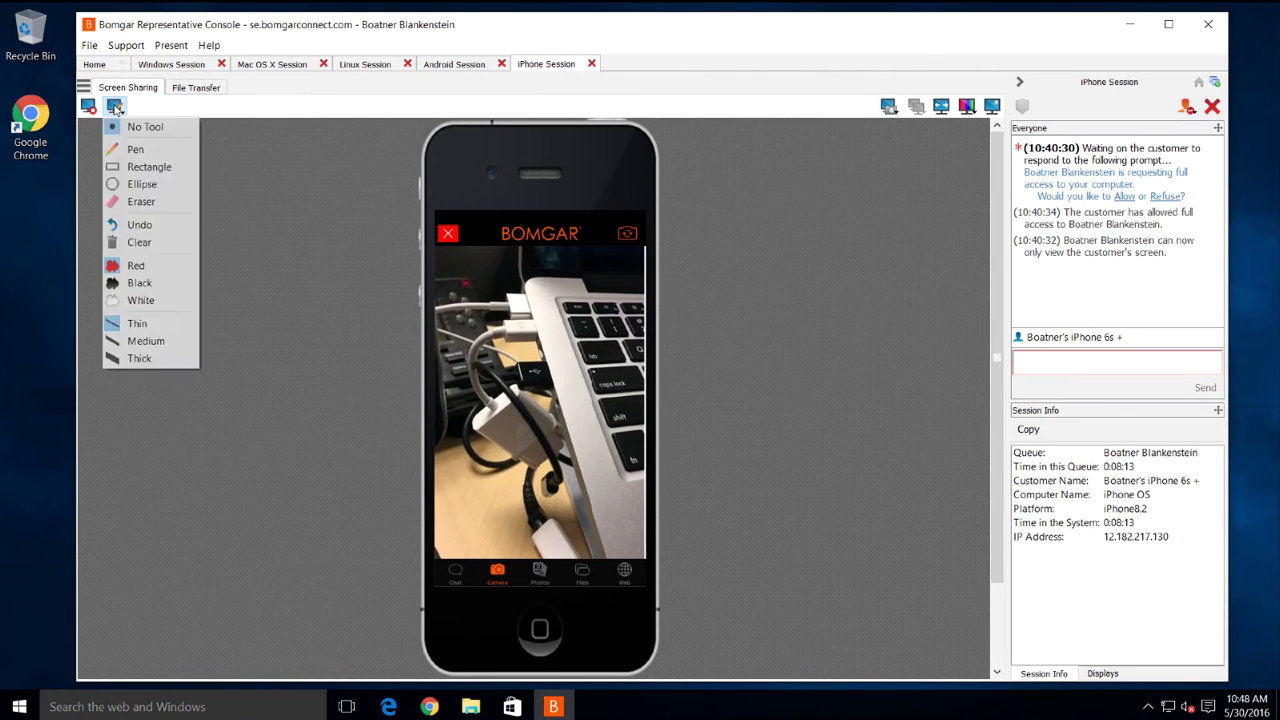
pyautogui.click(148, 166)
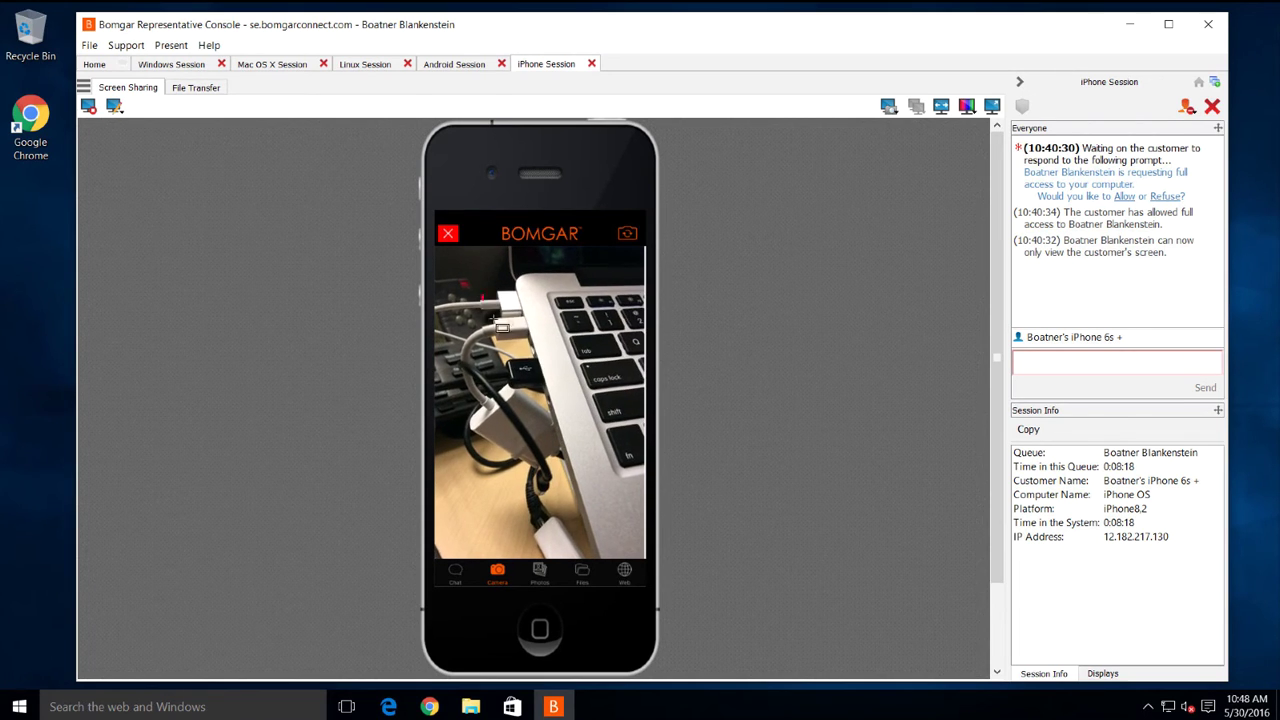
pyautogui.moveTo(482, 296)
pyautogui.mouseDown()
pyautogui.moveTo(536, 372)
pyautogui.moveTo(565, 386)
pyautogui.mouseUp()
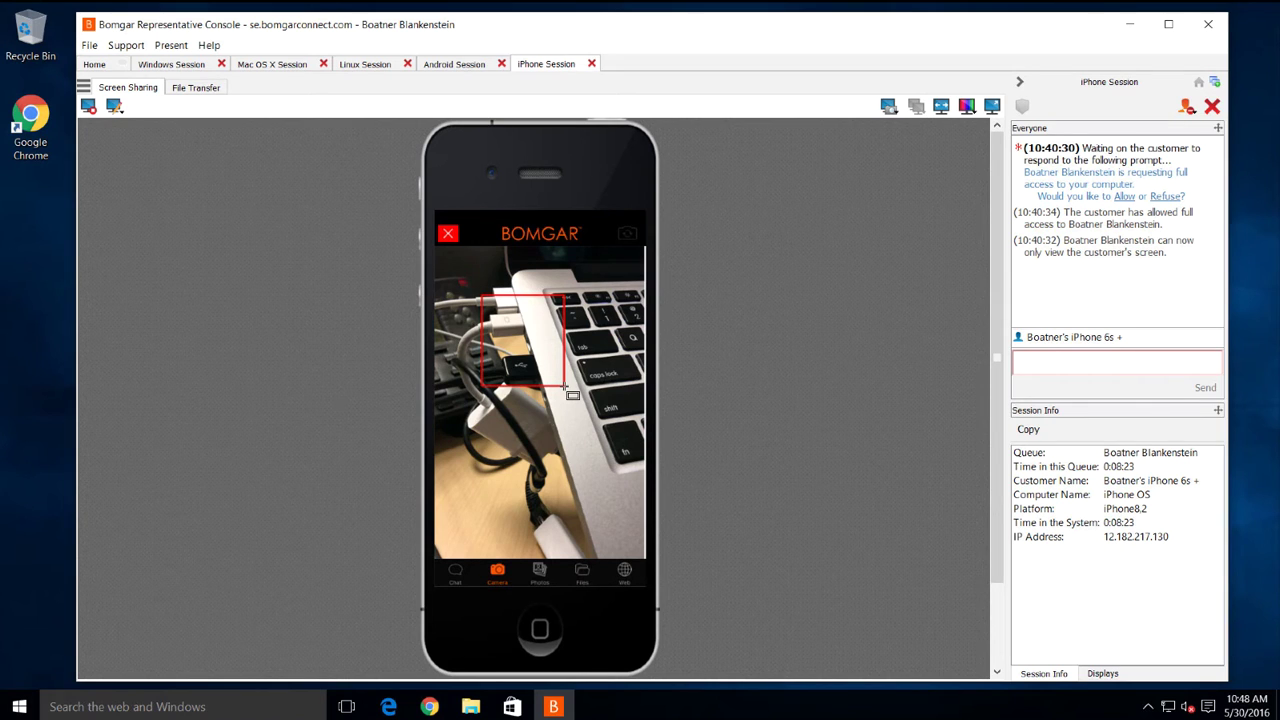
pyautogui.click(115, 106)
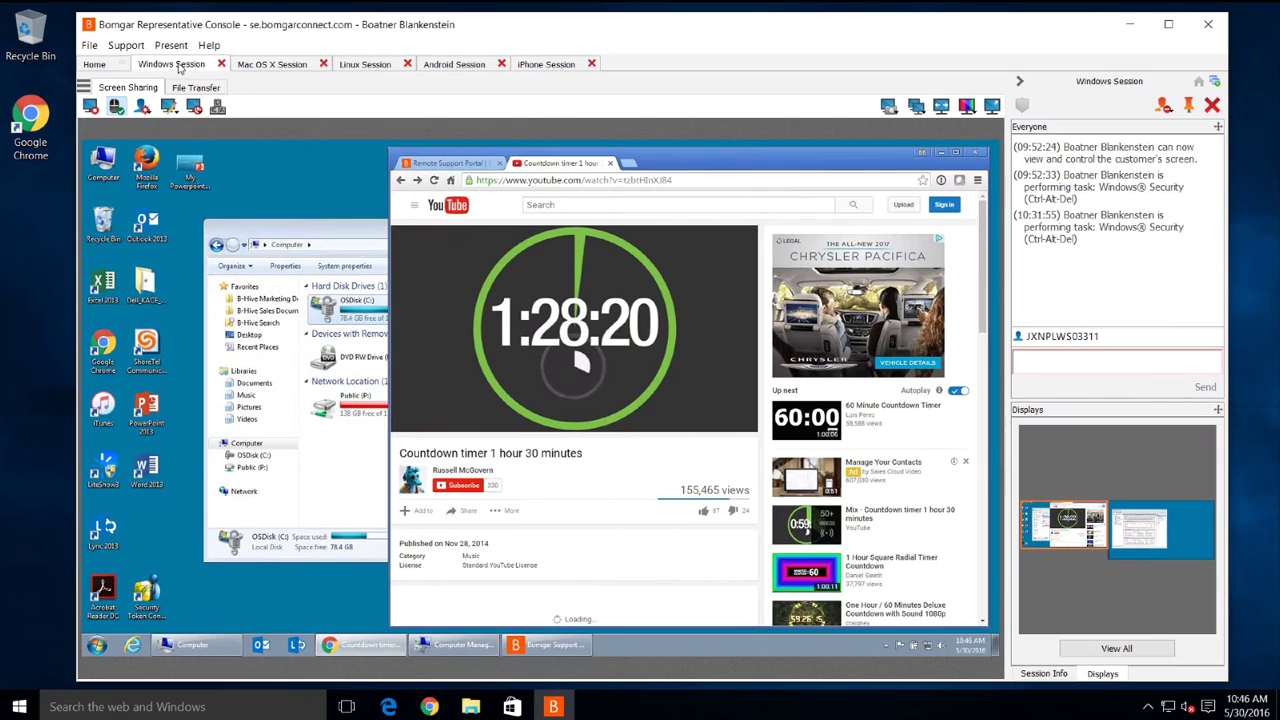
pyautogui.rightClick(178, 66)
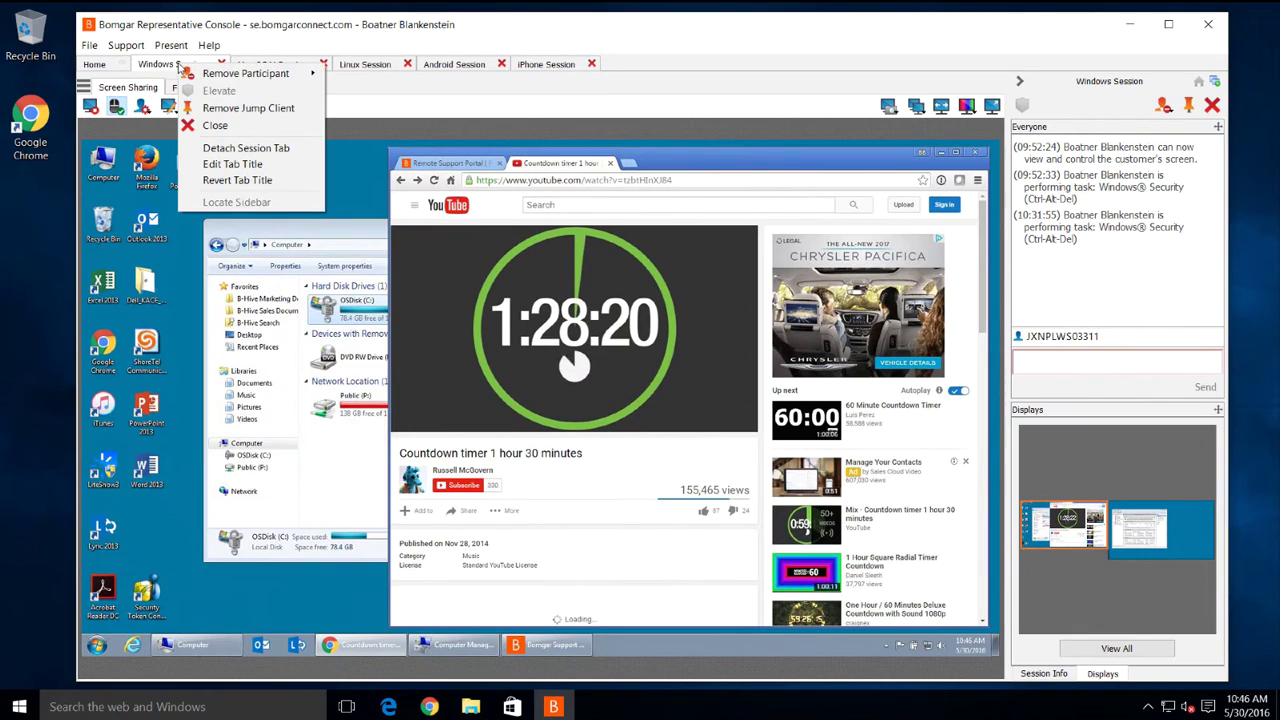
pyautogui.click(232, 164)
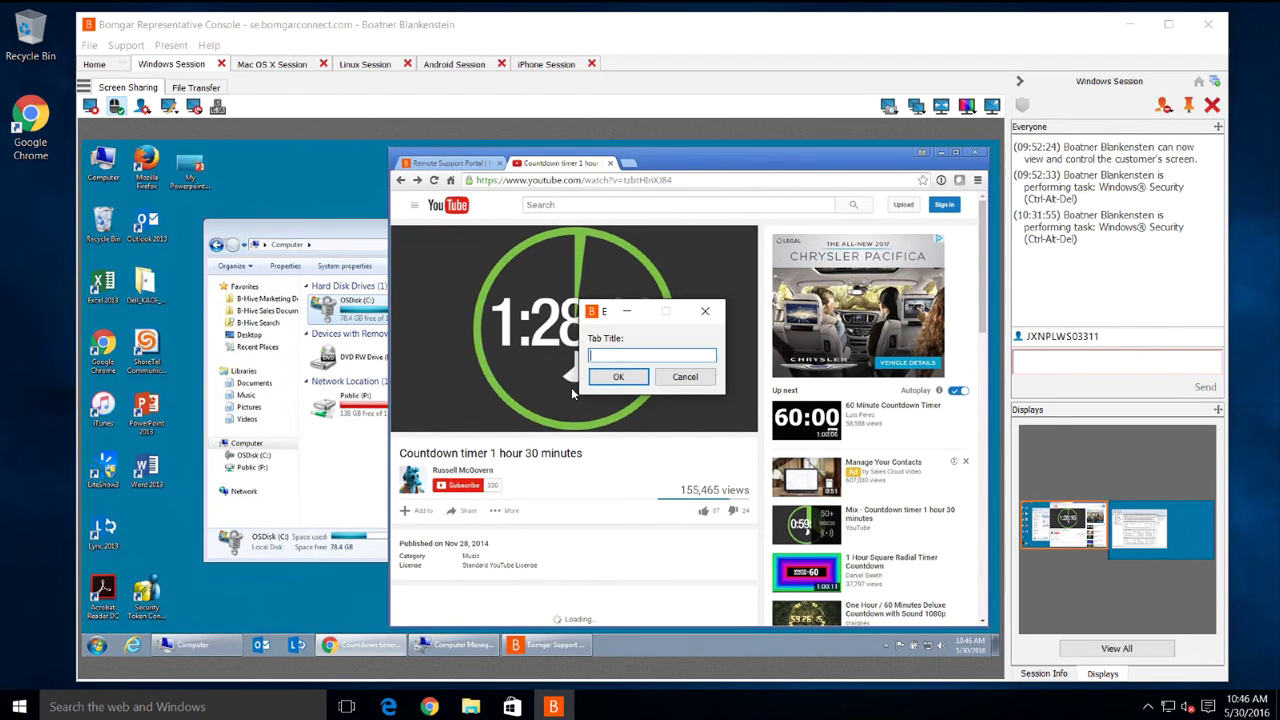
pyautogui.click(685, 376)
# Detach the Windows Session tab from the console window
pyautogui.rightClick(178, 66)
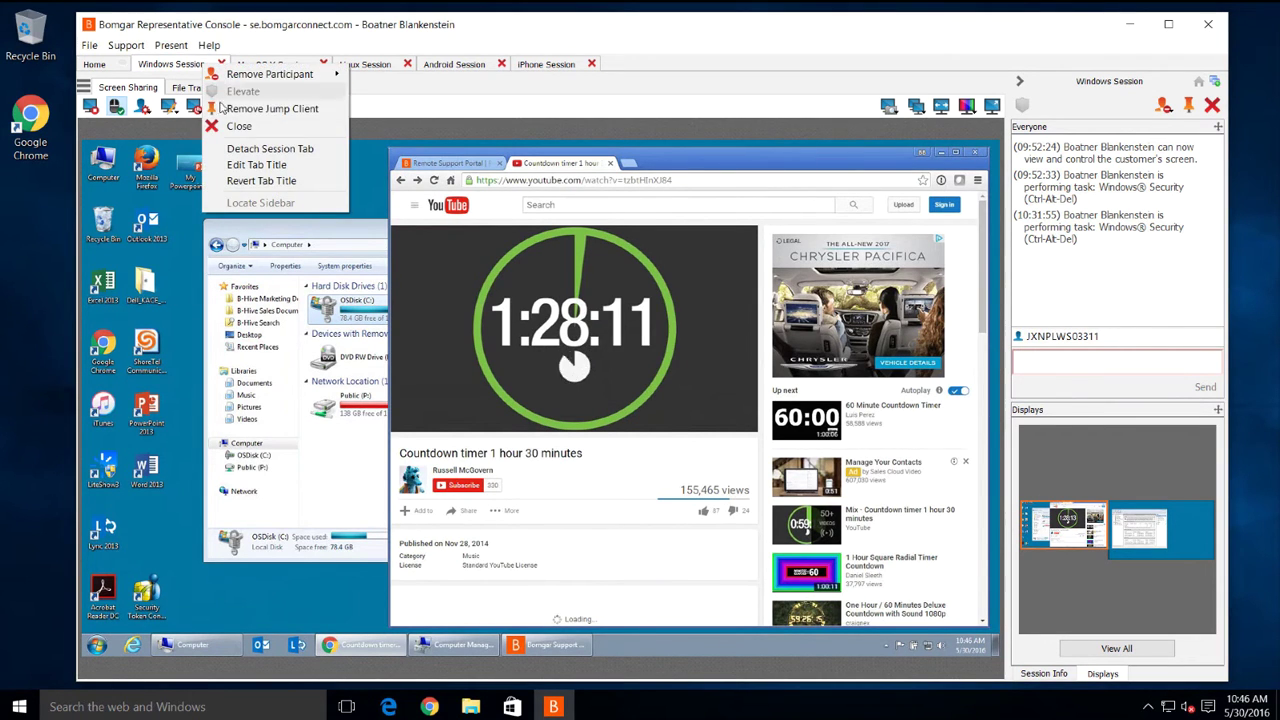
pyautogui.click(255, 153)
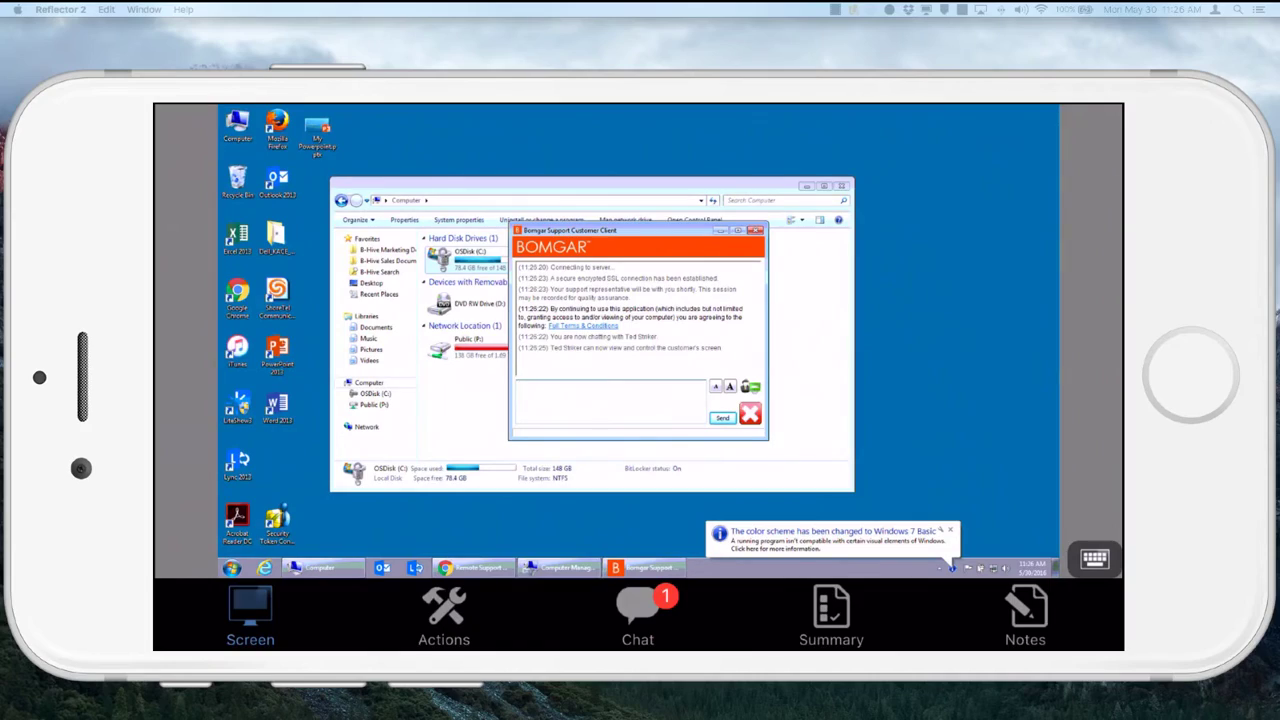
pyautogui.scroll(5, 400, 450)
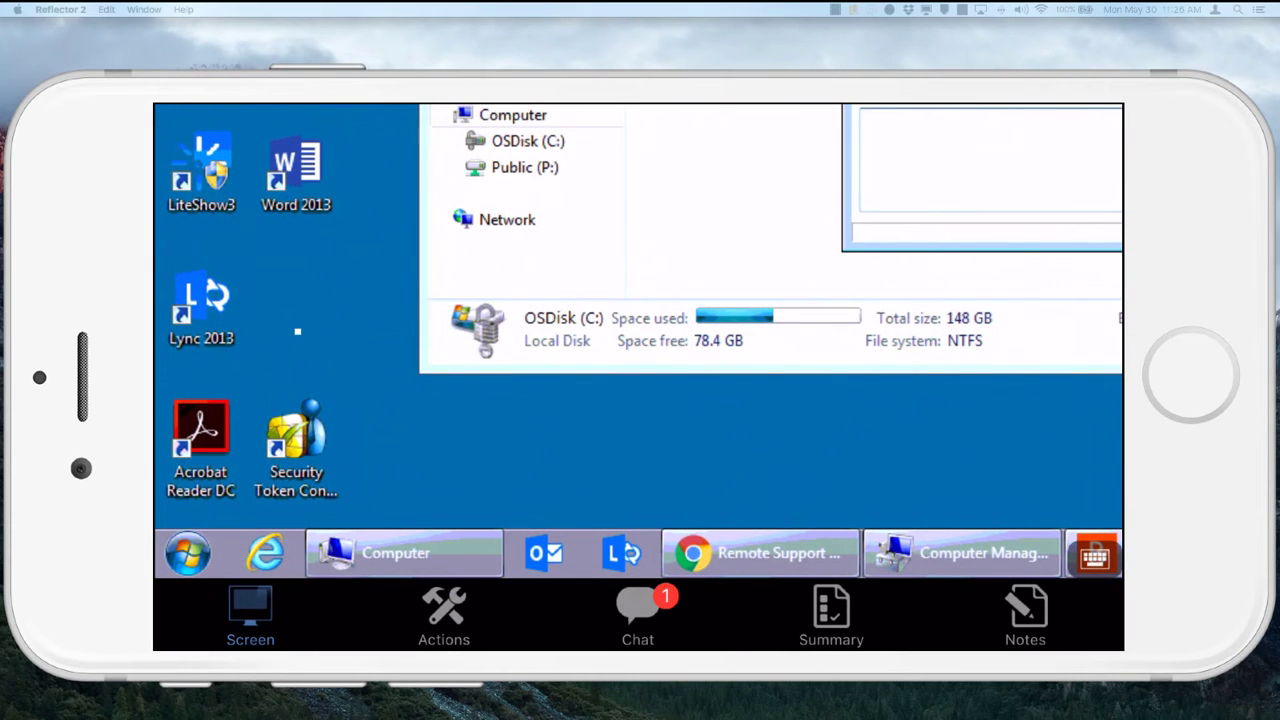
pyautogui.scroll(-5, 297, 331)
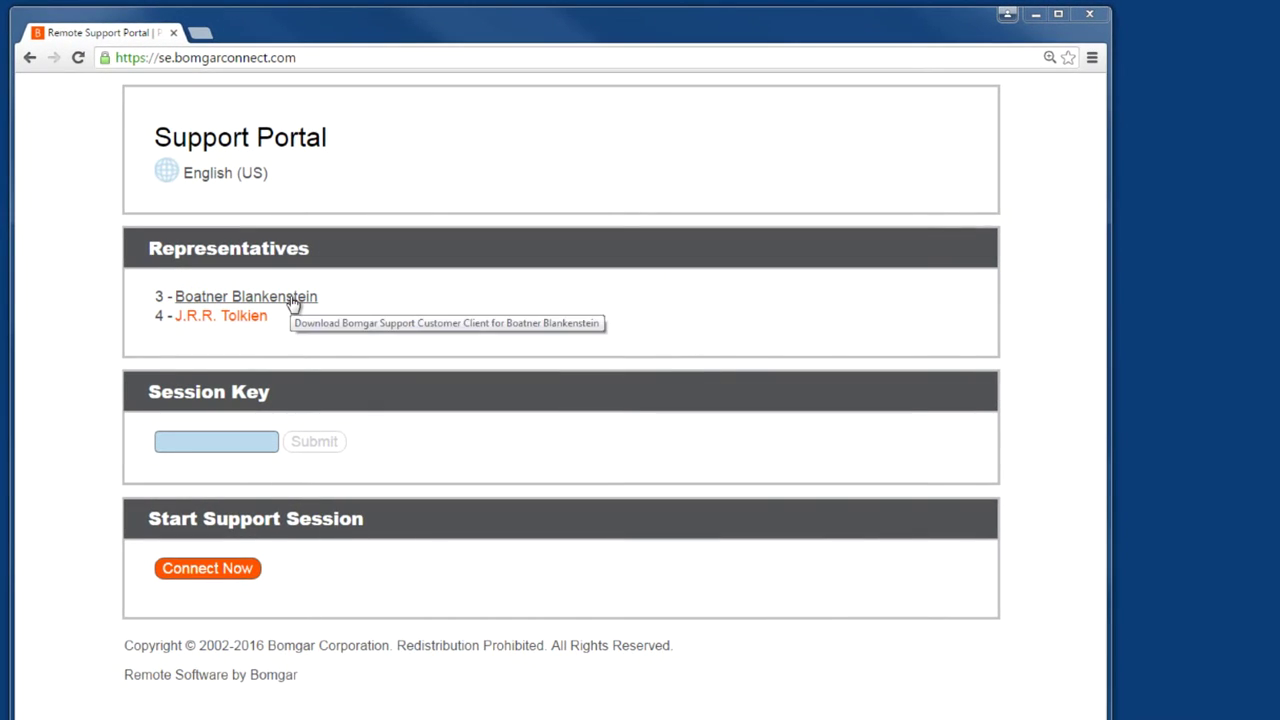
# Accept the customer's waiting support session from the queue and start screen sharing
pyautogui.doubleClick(295, 153)
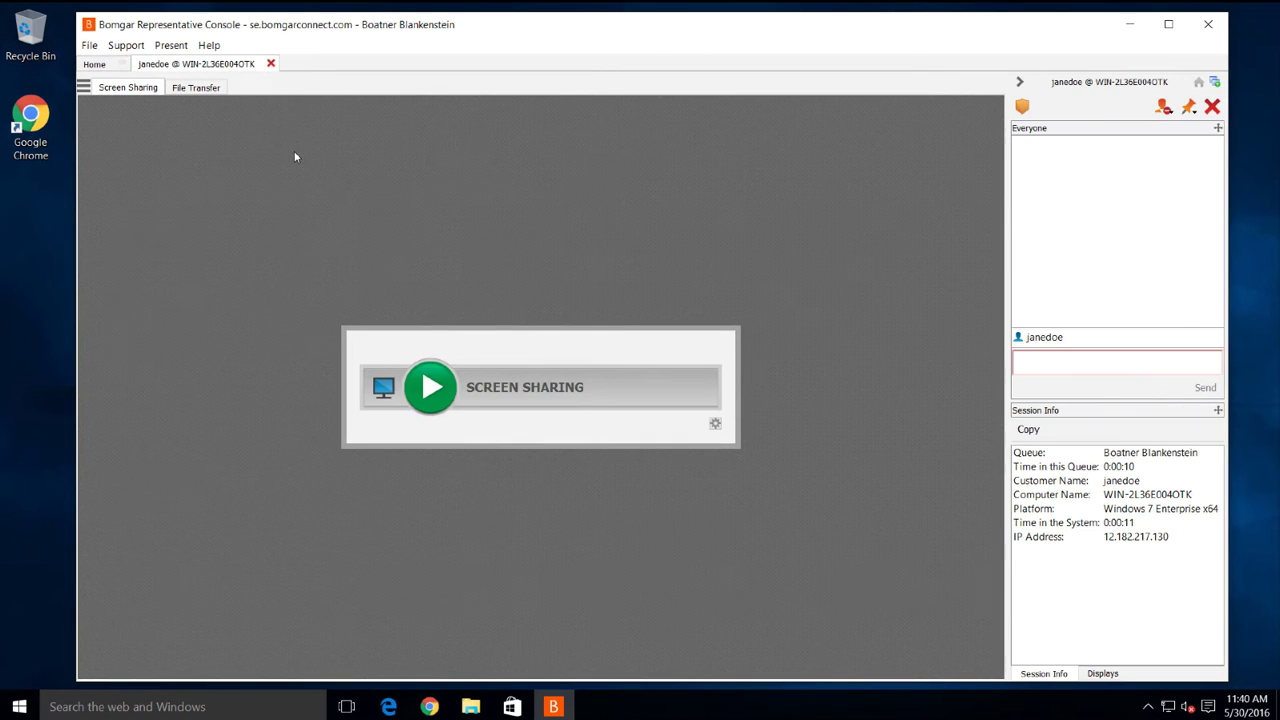
pyautogui.click(438, 392)
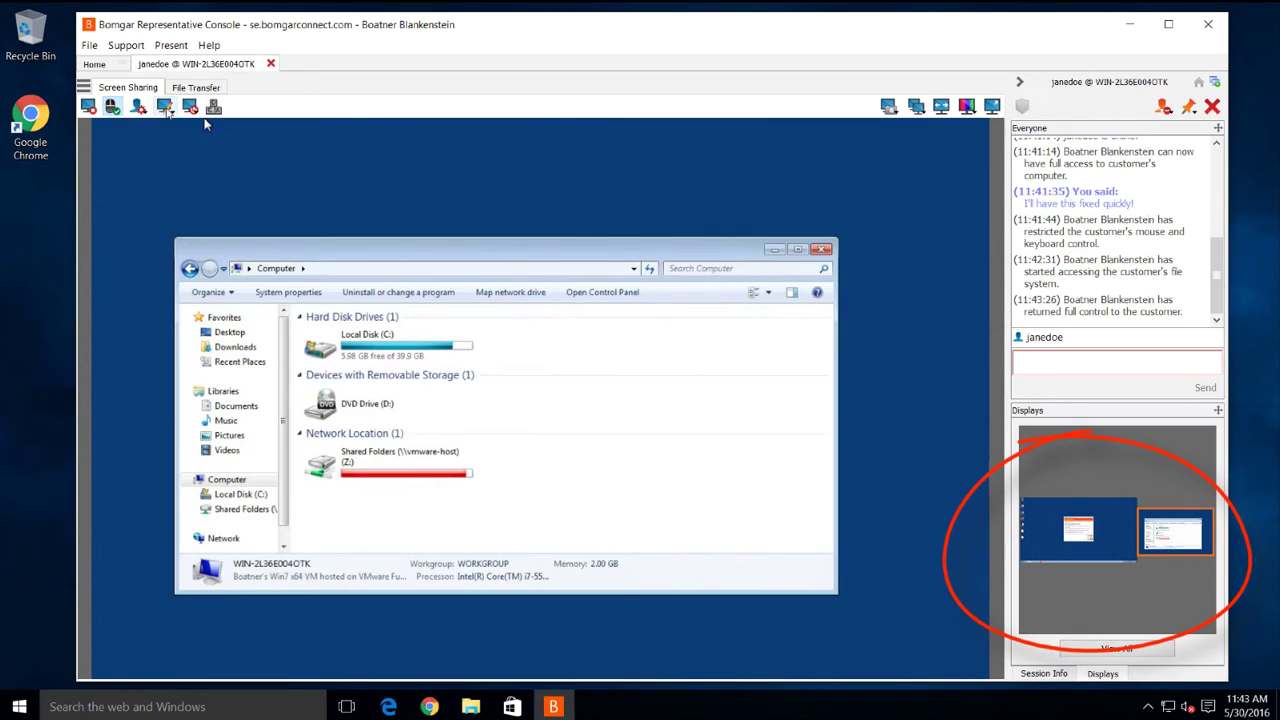
# Activate the Virtual Pointer, and draw a thin red rectangle annotation around Local Disk (C:) in the customer's Computer window
pyautogui.click(165, 107)
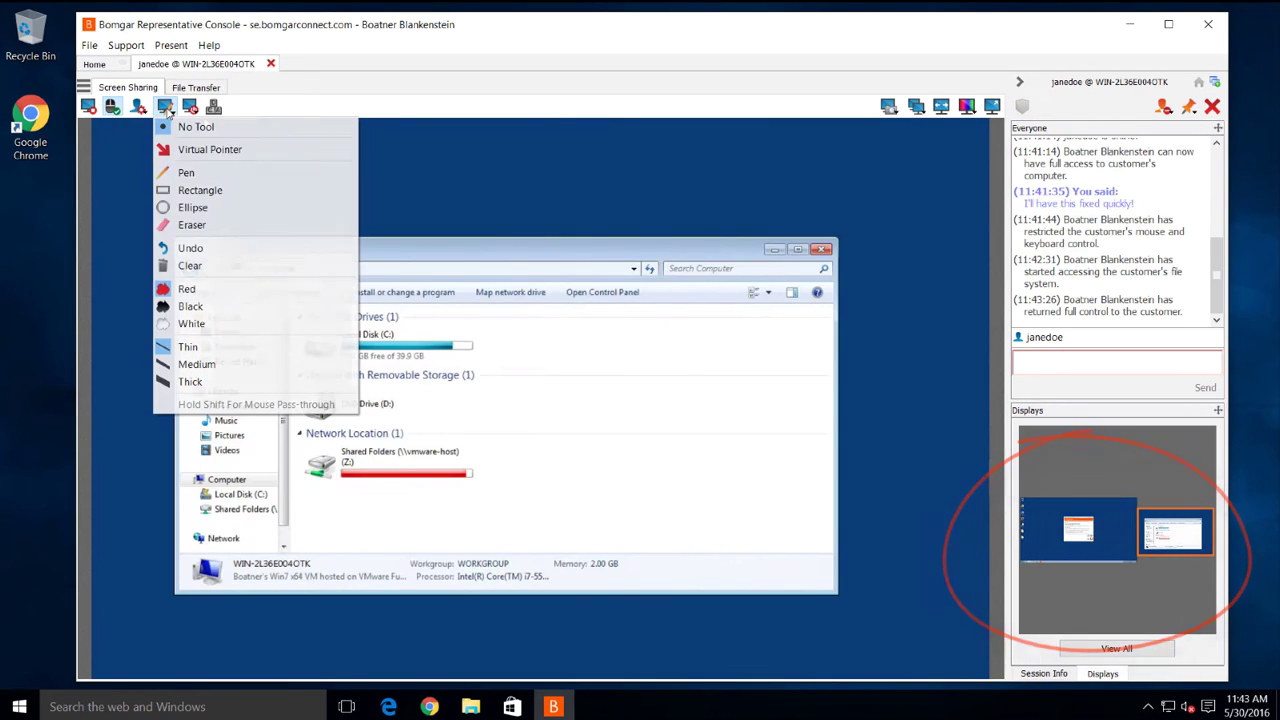
pyautogui.click(196, 150)
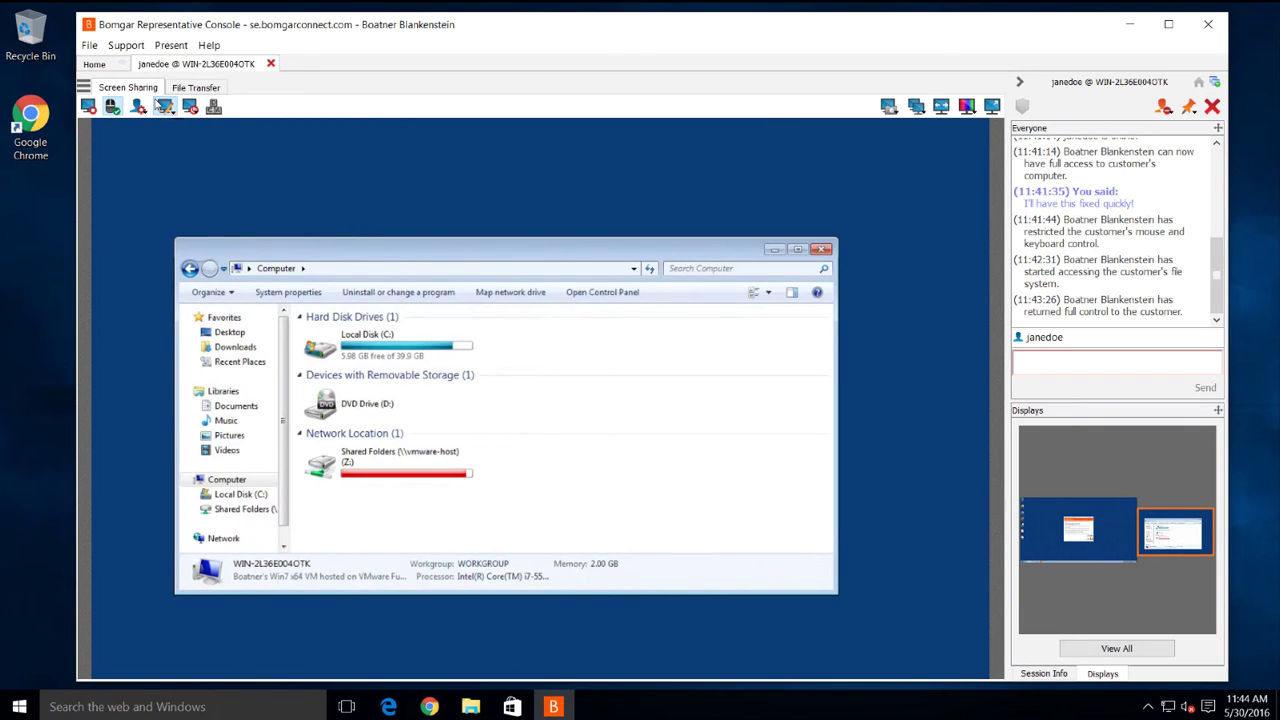
pyautogui.click(163, 107)
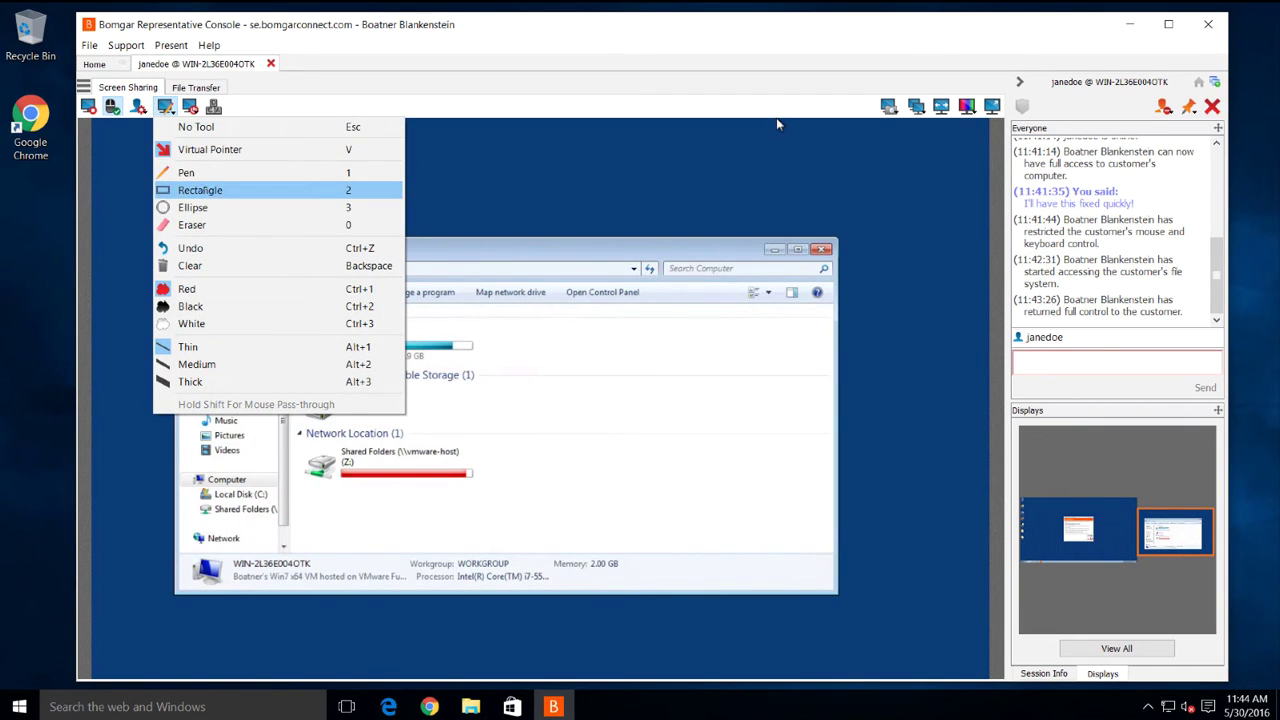
pyautogui.click(200, 190)
pyautogui.moveTo(288, 322); pyautogui.dragTo(517, 371)
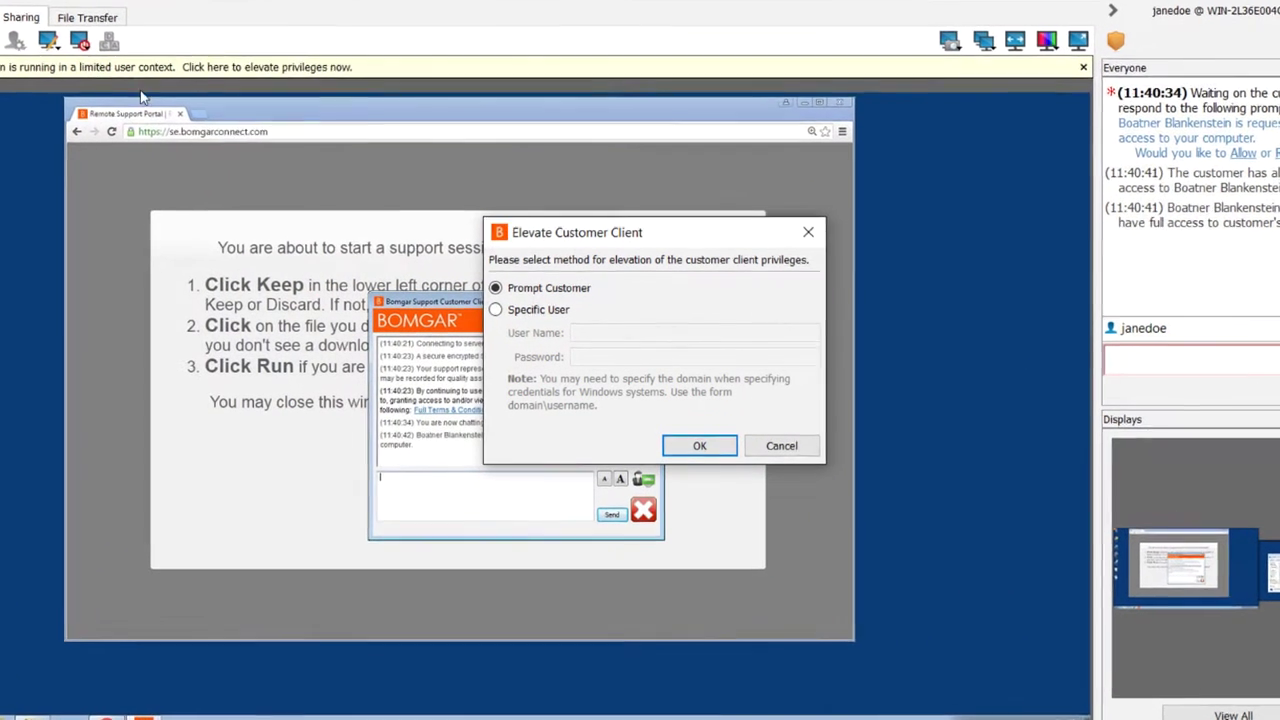
# Elevate the customer client using Prompt Customer, and send the customer the chat message "I'll have this fixed quickly!"
pyautogui.click(698, 450)
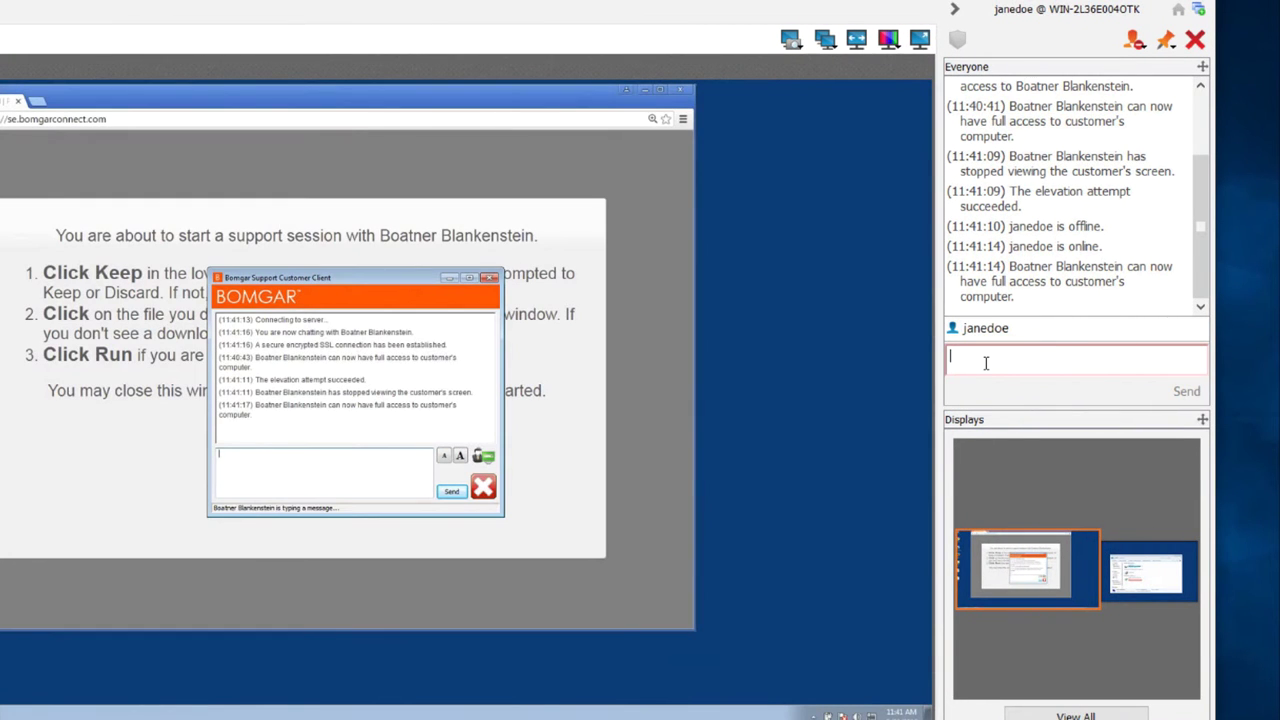
pyautogui.click(1065, 363)
pyautogui.write("I'll have this fixed quickly!")
pyautogui.press('Return')
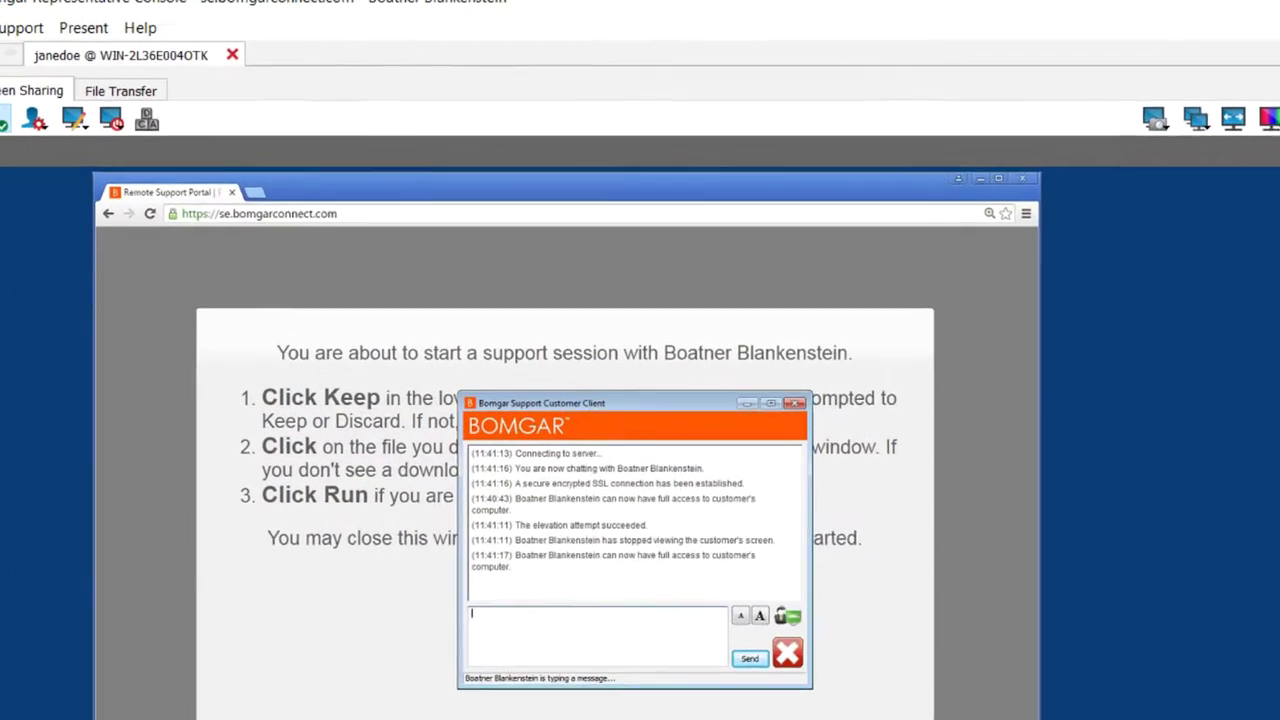
# Restrict the customer's access so that they can only view their computer
pyautogui.click(86, 142)
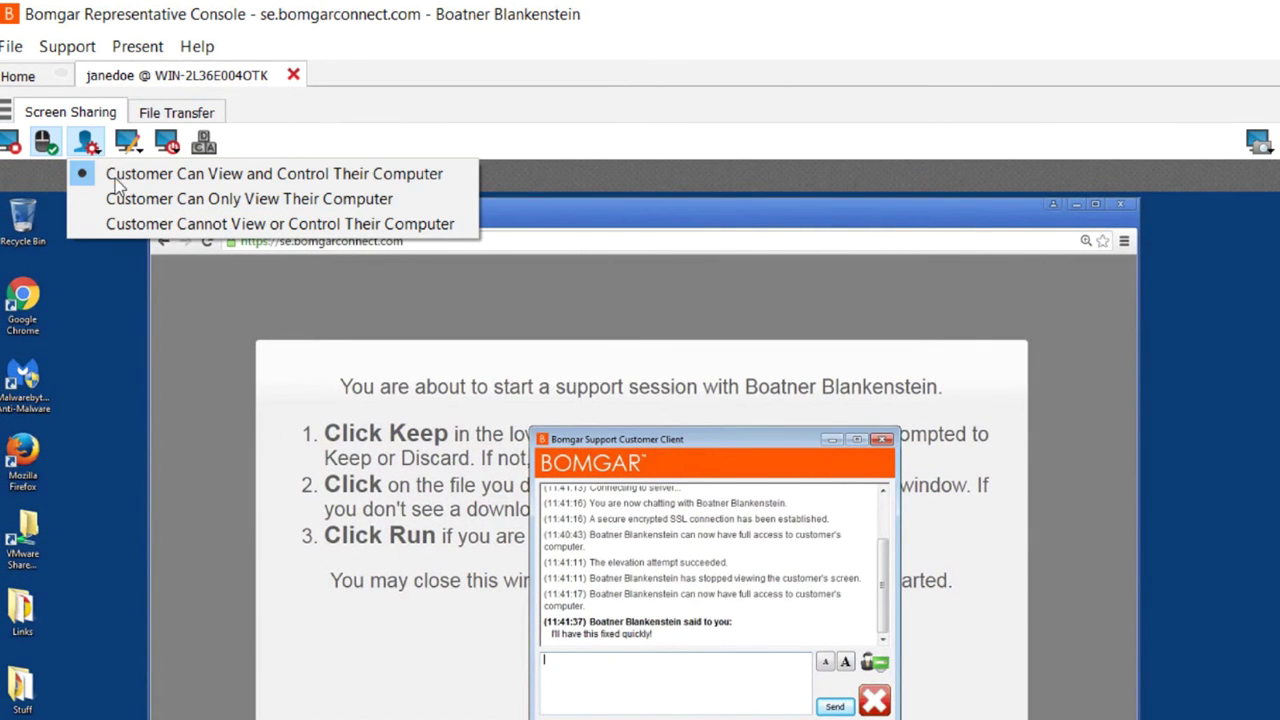
pyautogui.click(142, 197)
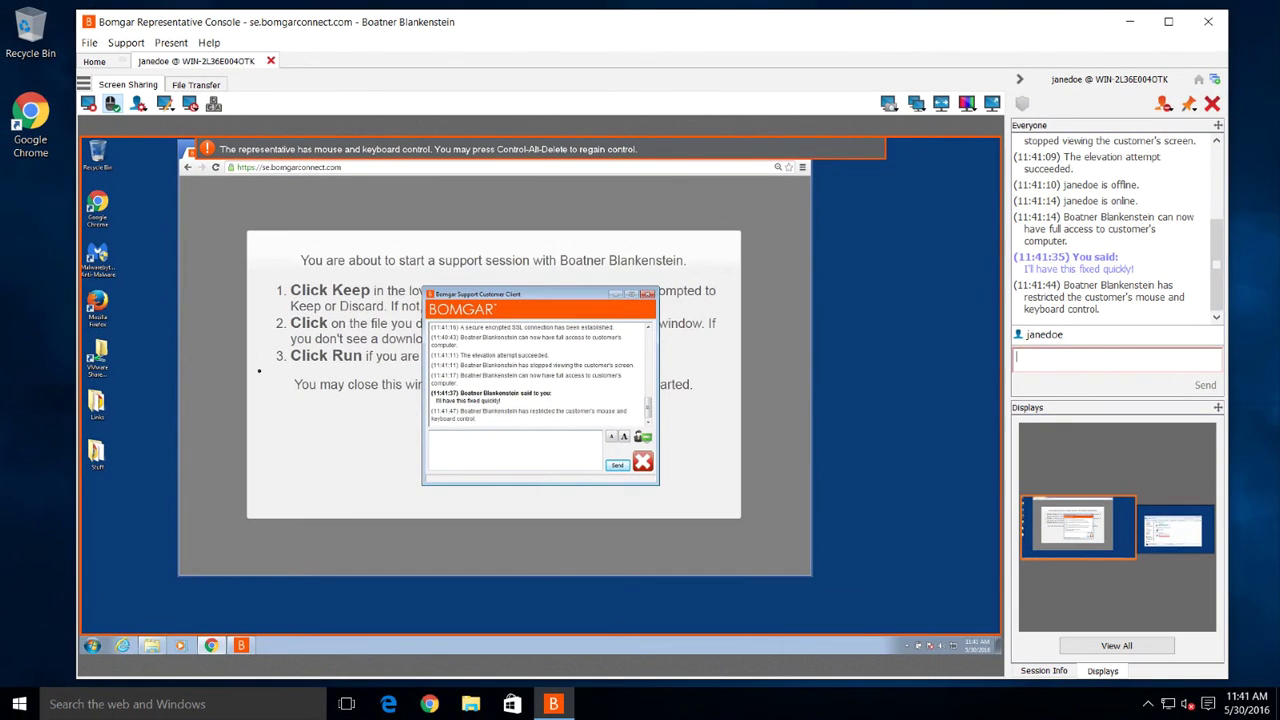
# Start a file transfer and copy fix-everything.cmd from the local C:\Utils folder to the remote C:\Utils folder
pyautogui.click(218, 86)
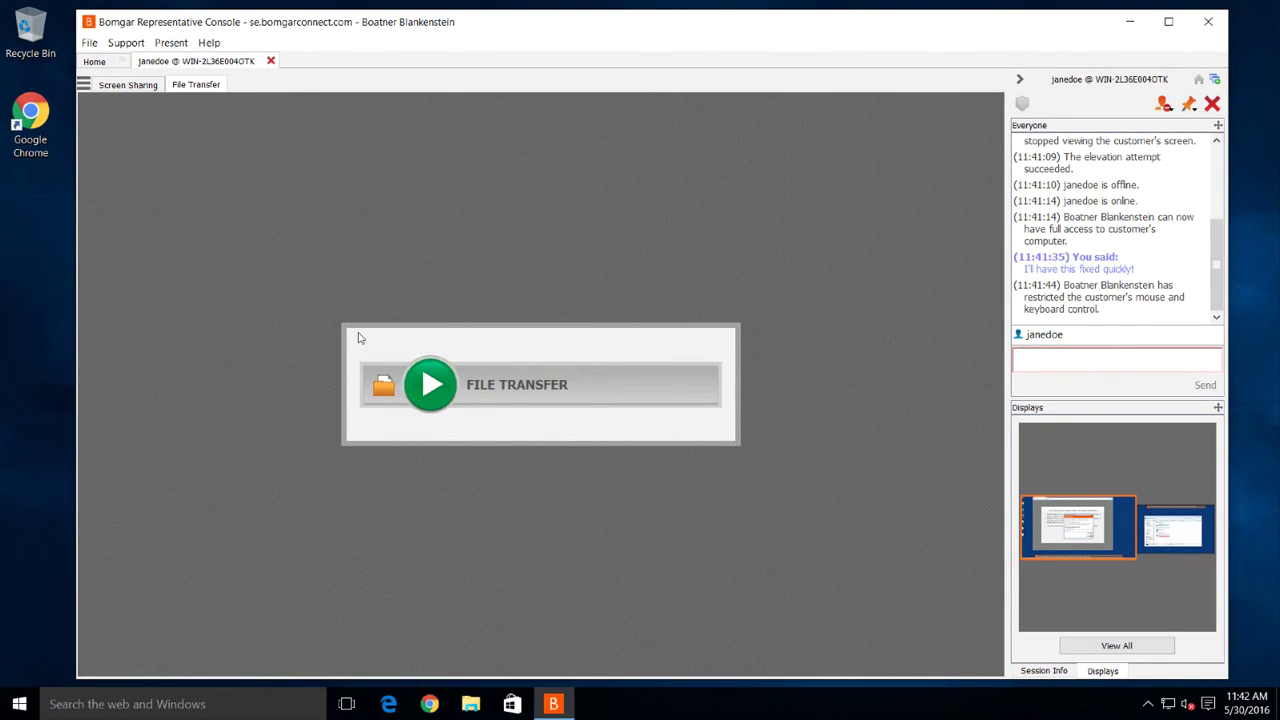
pyautogui.click(428, 388)
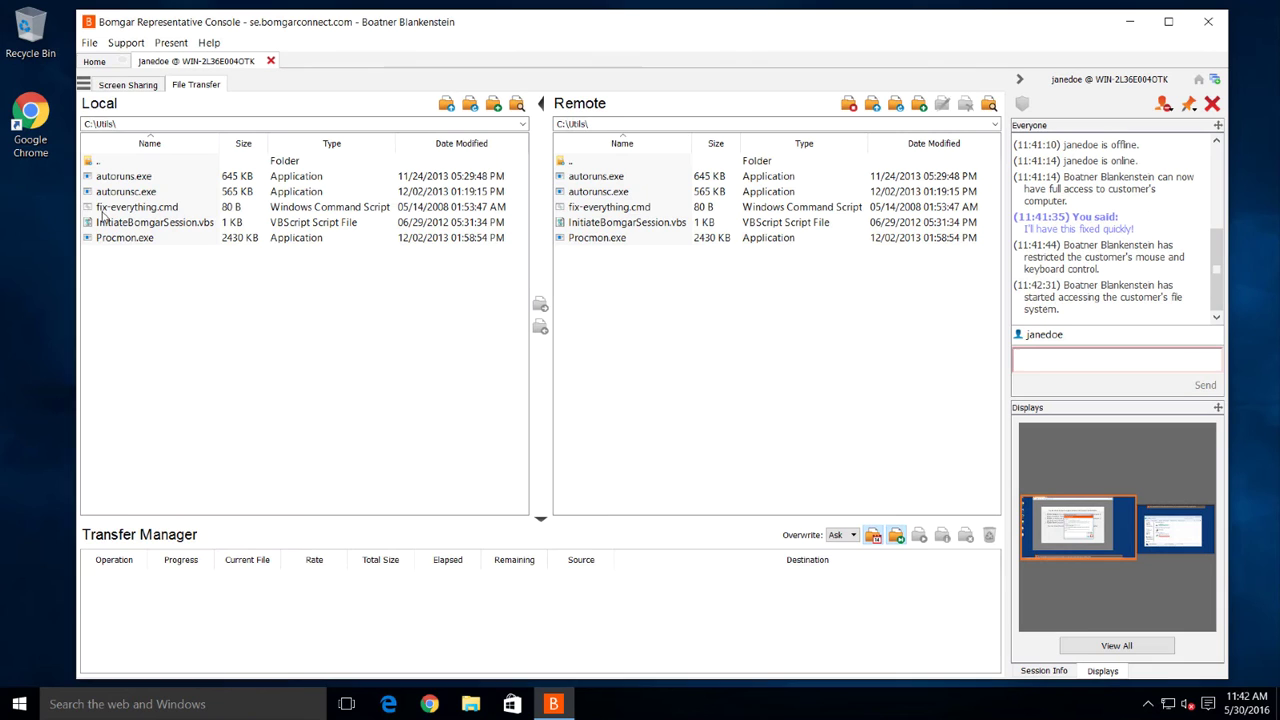
pyautogui.moveTo(101, 208); pyautogui.dragTo(660, 312)
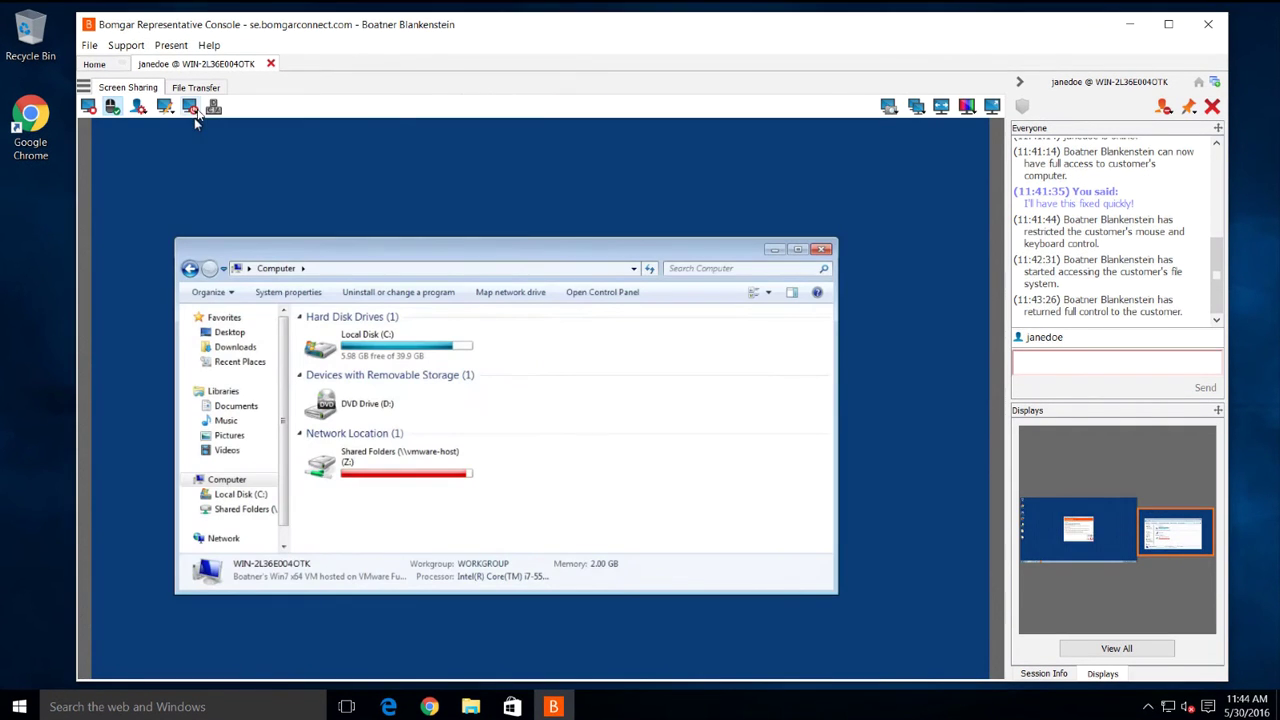
# Request automatic login credentials for the remote computer and submit the customer's account password
pyautogui.click(194, 110)
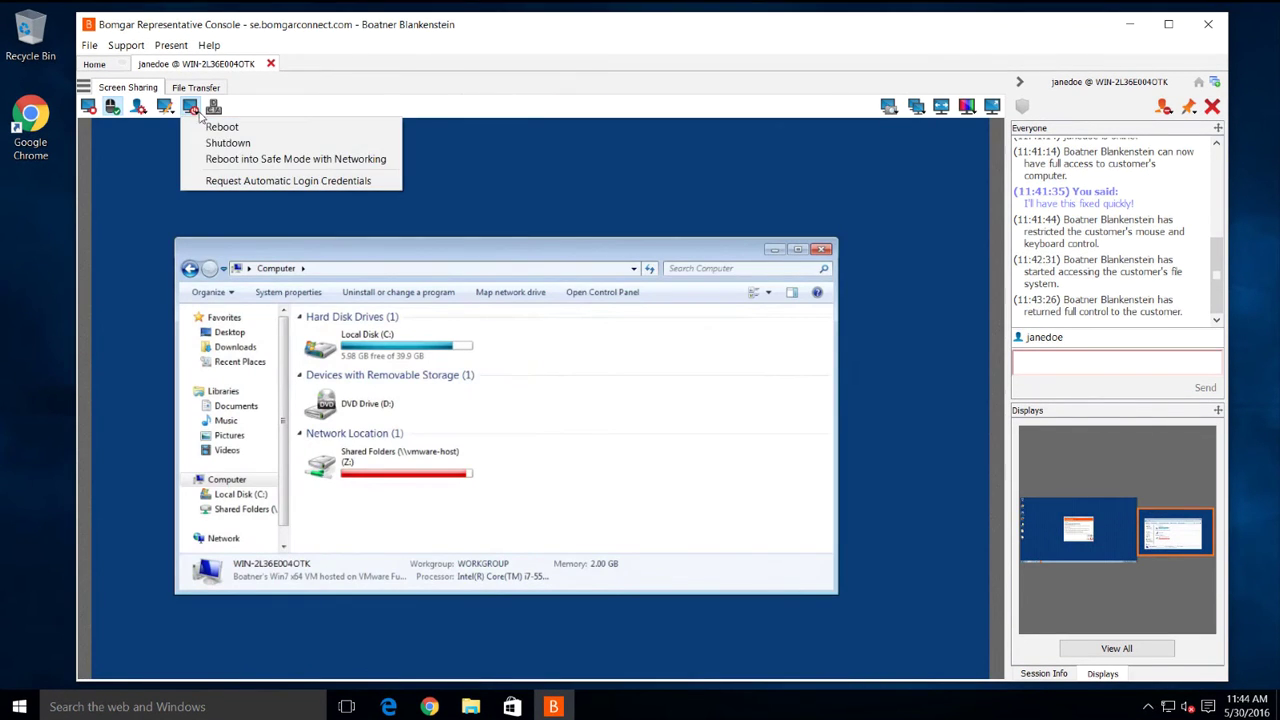
pyautogui.click(238, 181)
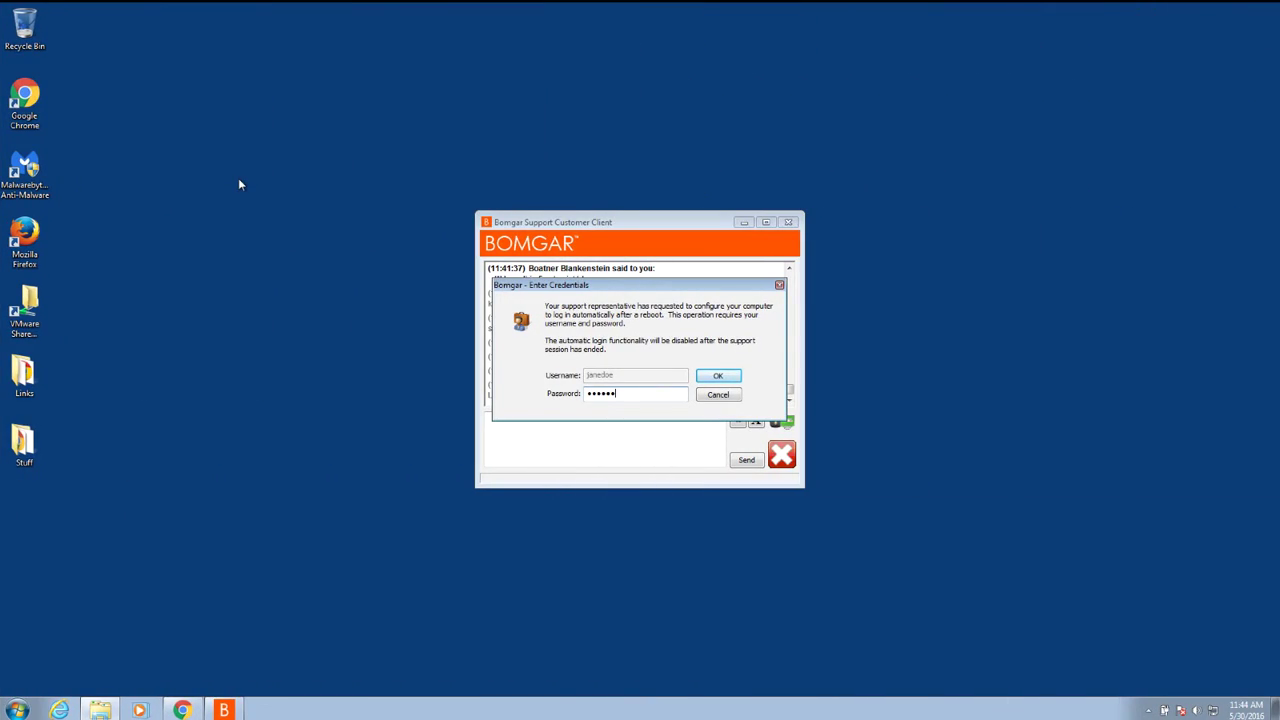
pyautogui.press('Return')
# Reboot the customer's computer into Safe Mode with Networking
pyautogui.click(190, 107)
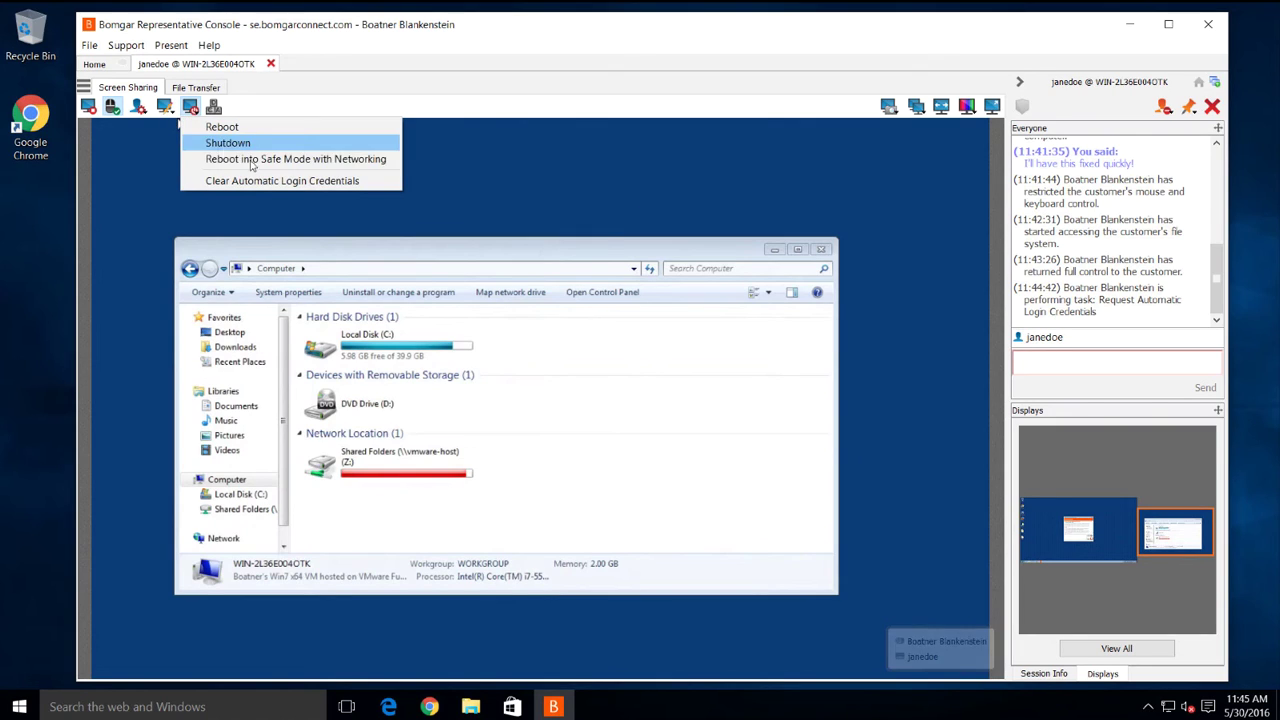
pyautogui.click(272, 165)
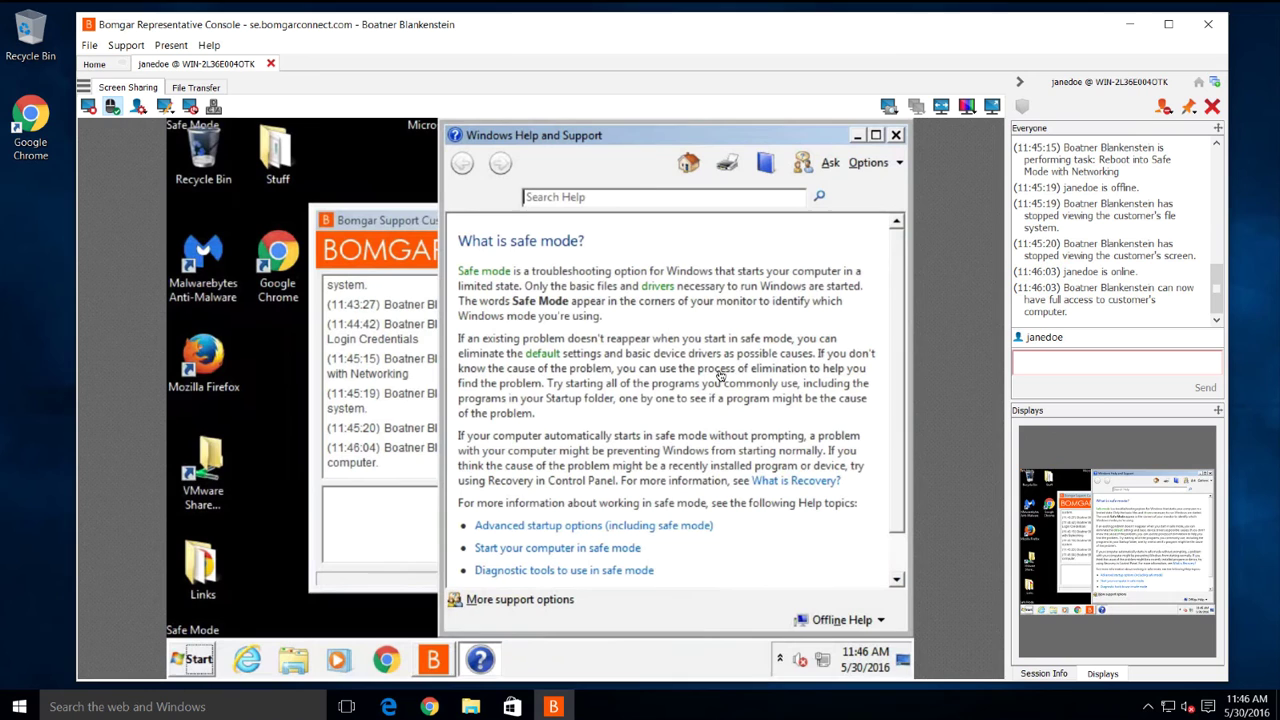
# Reboot the customer's computer out of safe mode with the standard Reboot command and confirm it
pyautogui.click(190, 107)
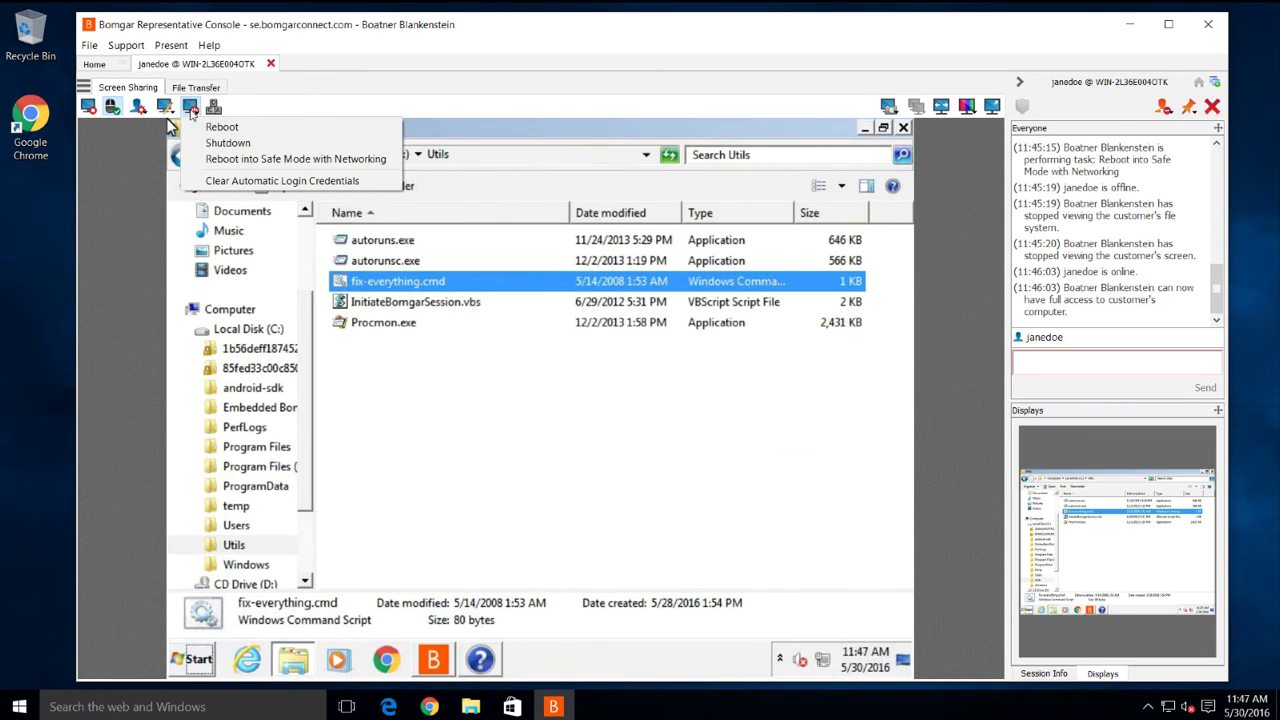
pyautogui.click(216, 127)
pyautogui.click(694, 366)
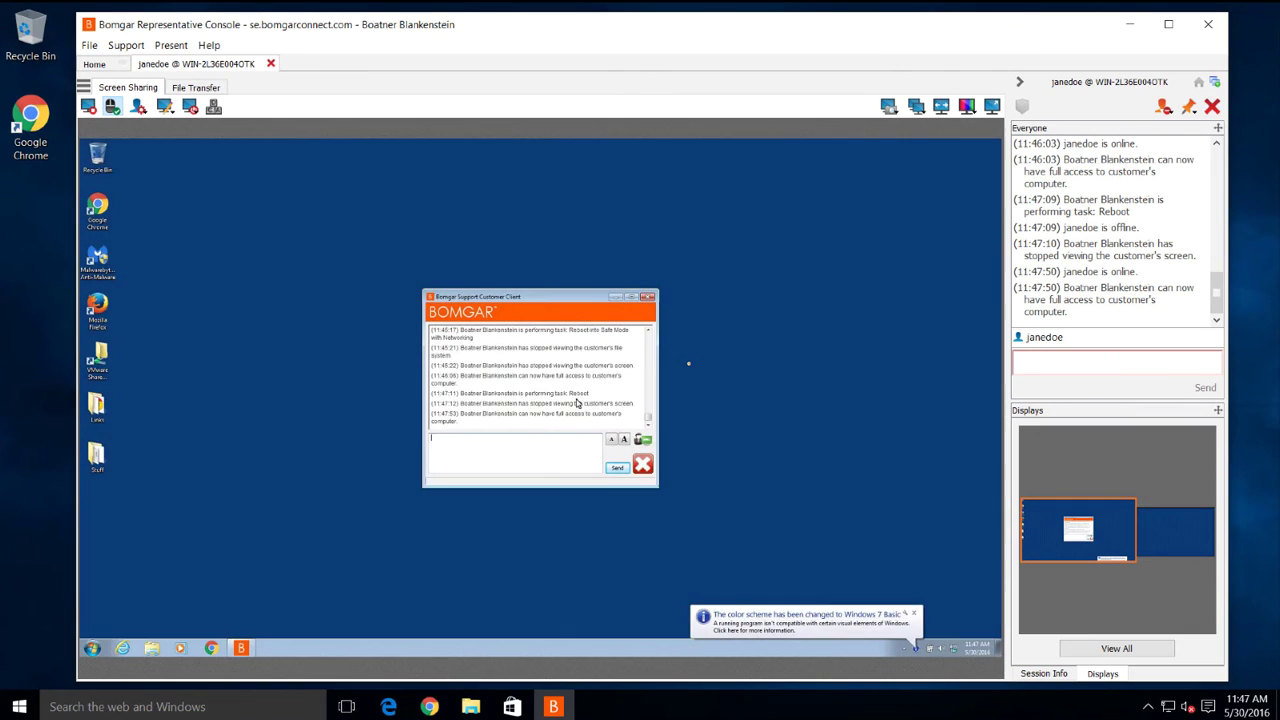
# Open the presentation scheduler from the home view and select the scheduled Office 365 Training presentation
pyautogui.click(94, 64)
pyautogui.click(171, 45)
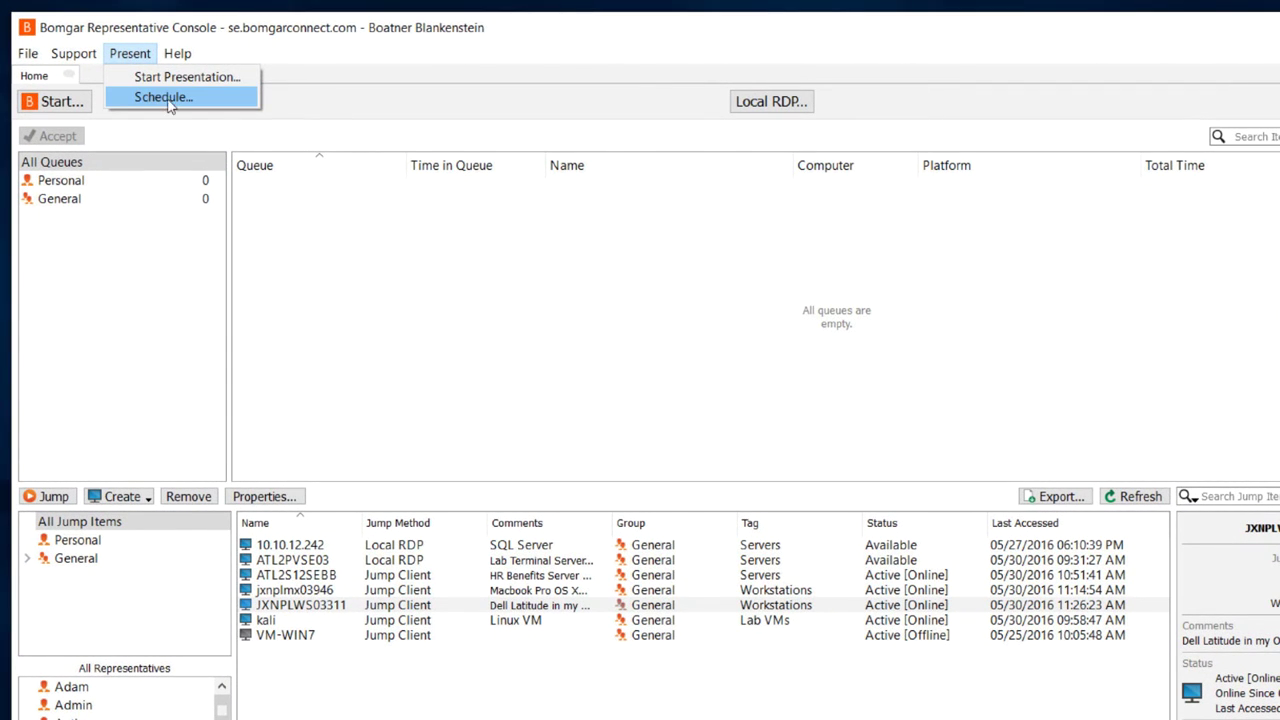
pyautogui.click(163, 97)
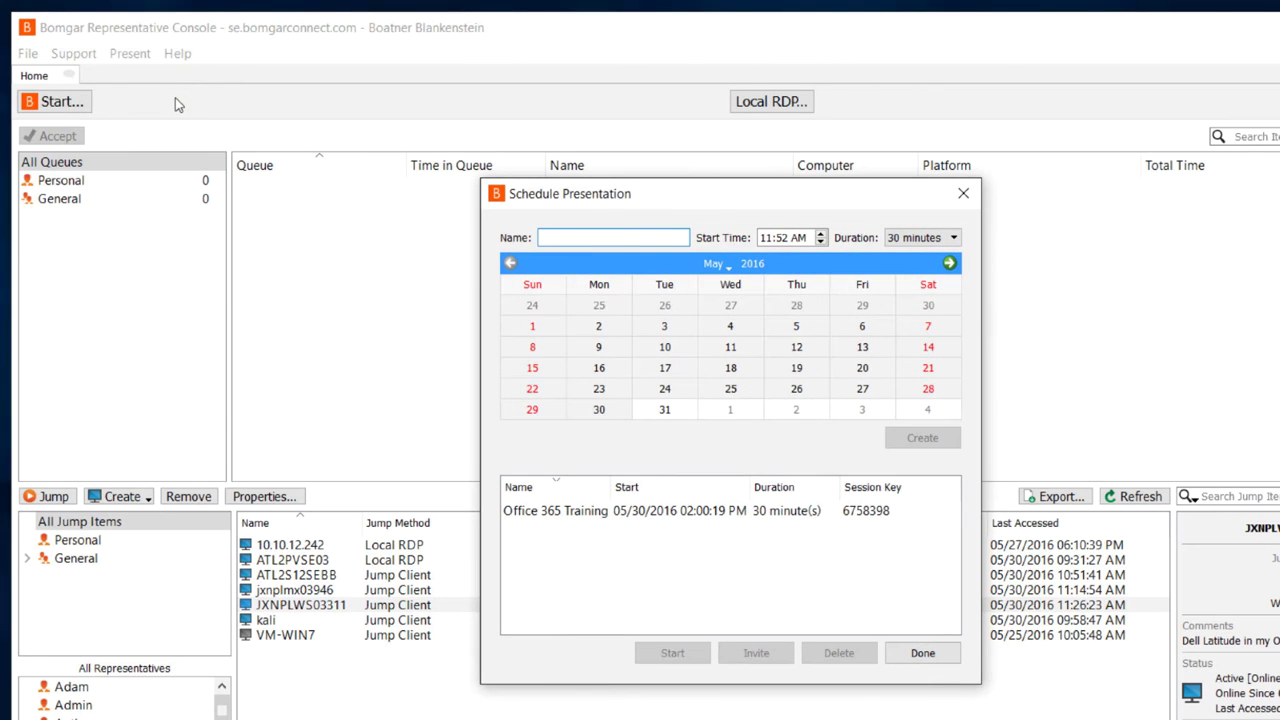
pyautogui.click(742, 513)
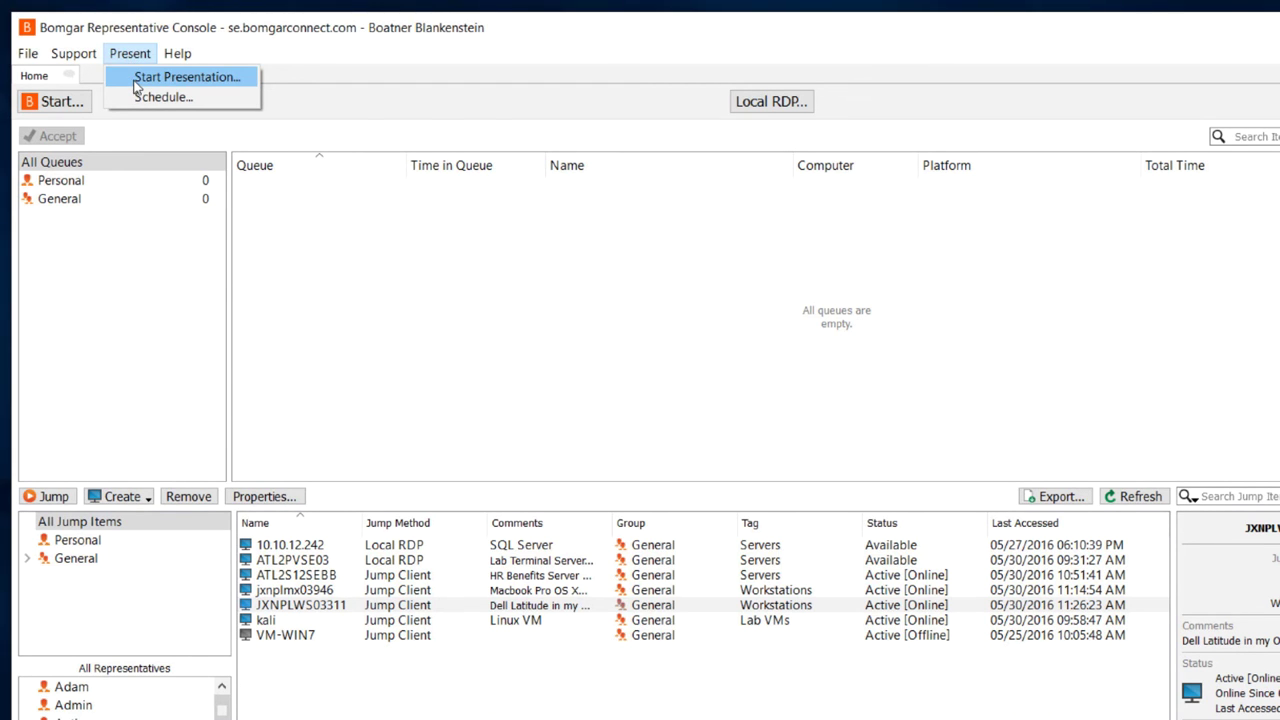
# Start a new presentation and begin sharing the screen with attendees
pyautogui.click(160, 77)
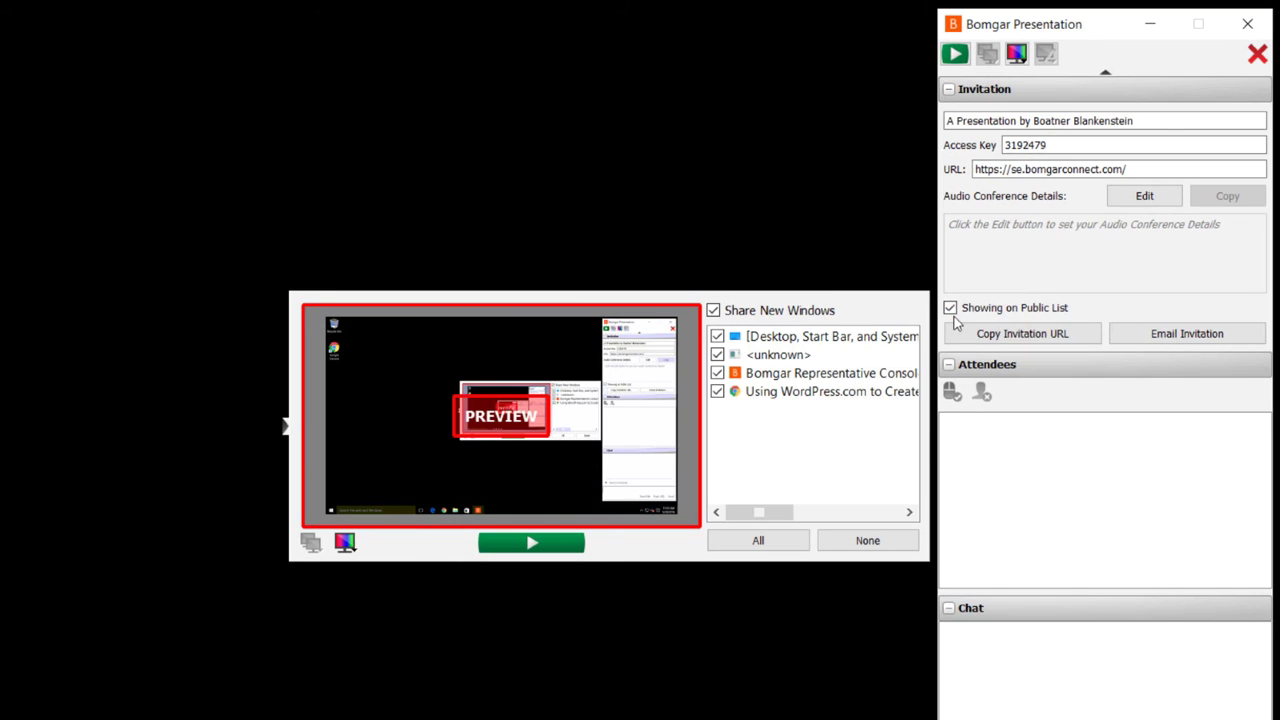
pyautogui.click(956, 55)
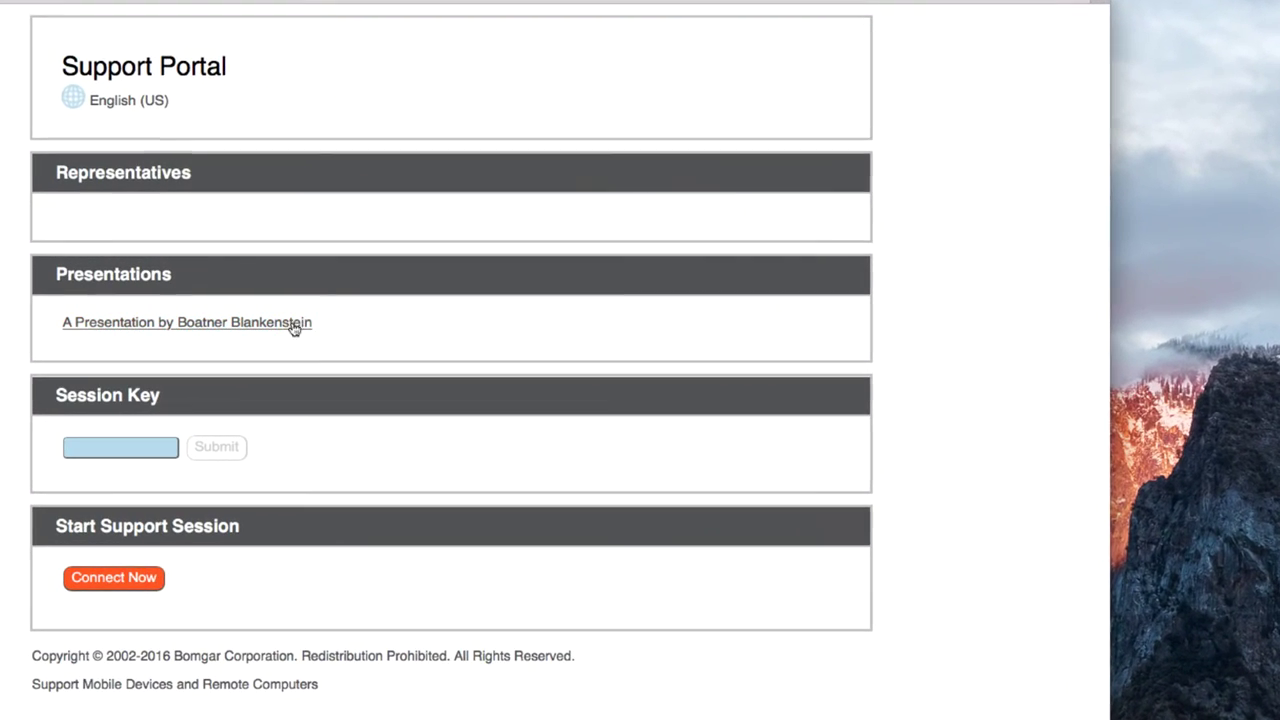
# Switch to the Support Portal in the attendee's browser and join the listed presentation, entering the attendee's name
pyautogui.click(273, 322)
pyautogui.write('Jane')
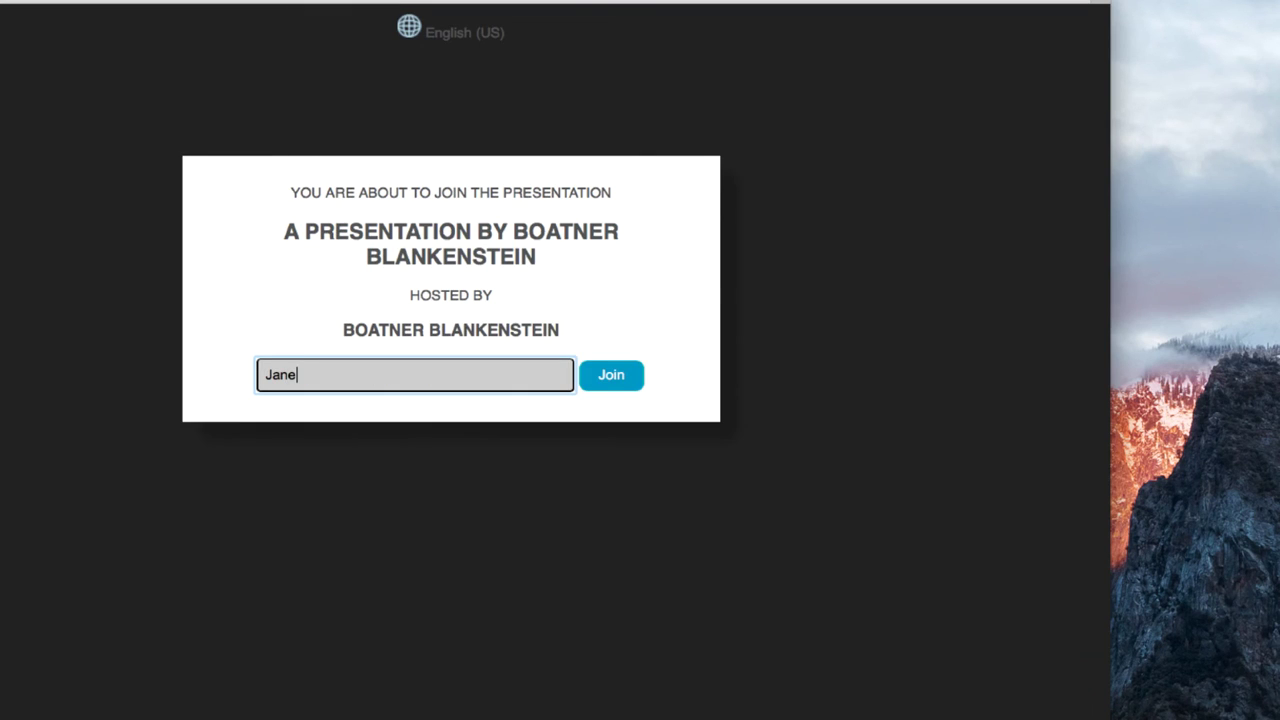
pyautogui.press('Return')
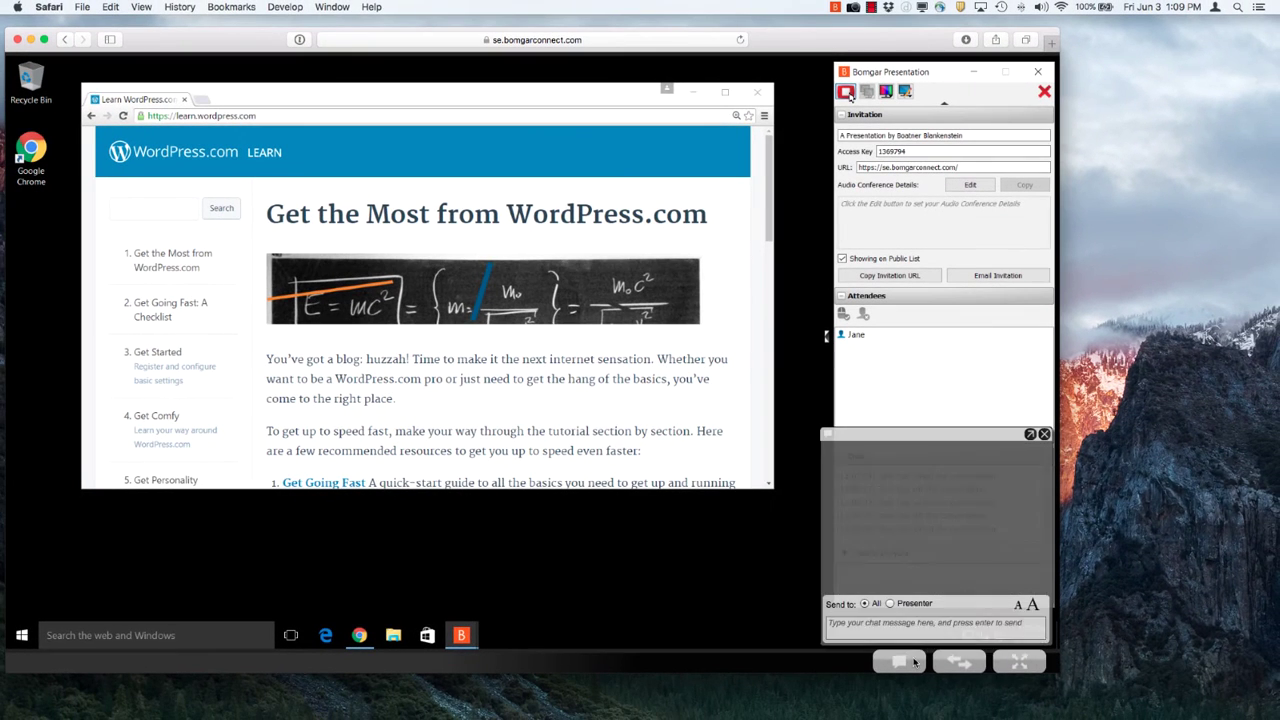
# Send the chat message "How do I ..." to everyone in the presentation
pyautogui.write('How do I ...')
pyautogui.press('Return')
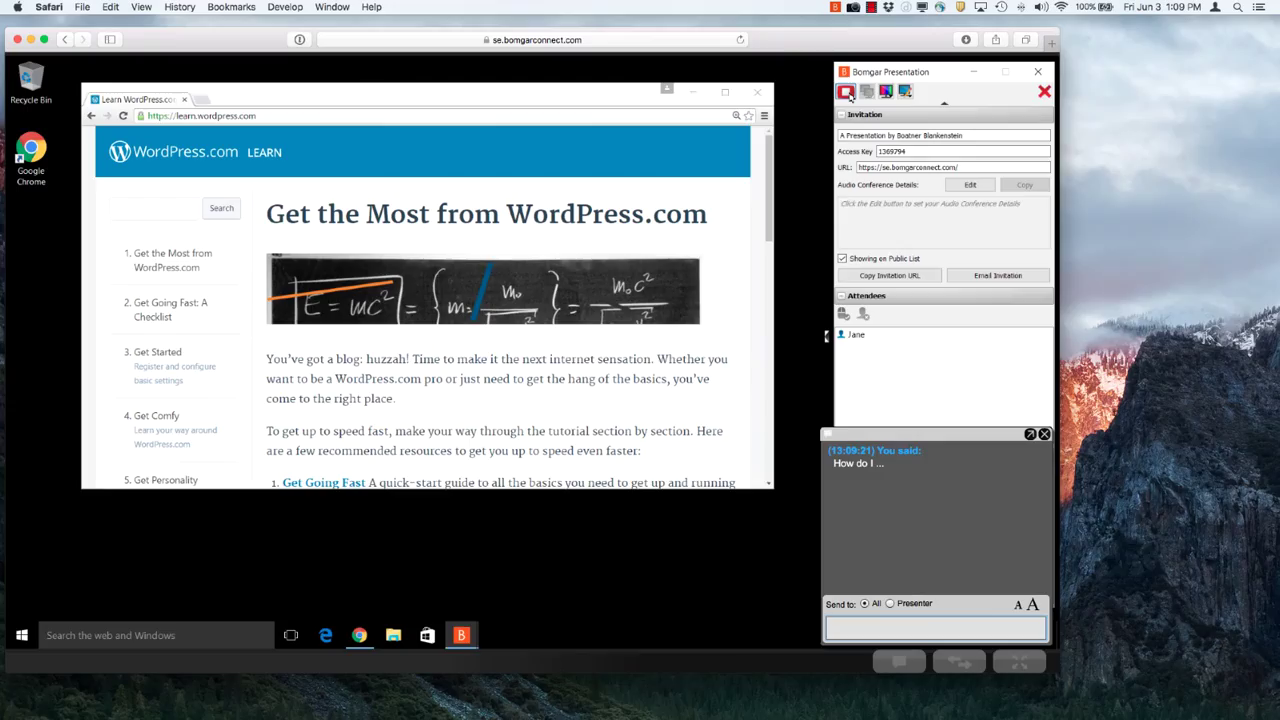